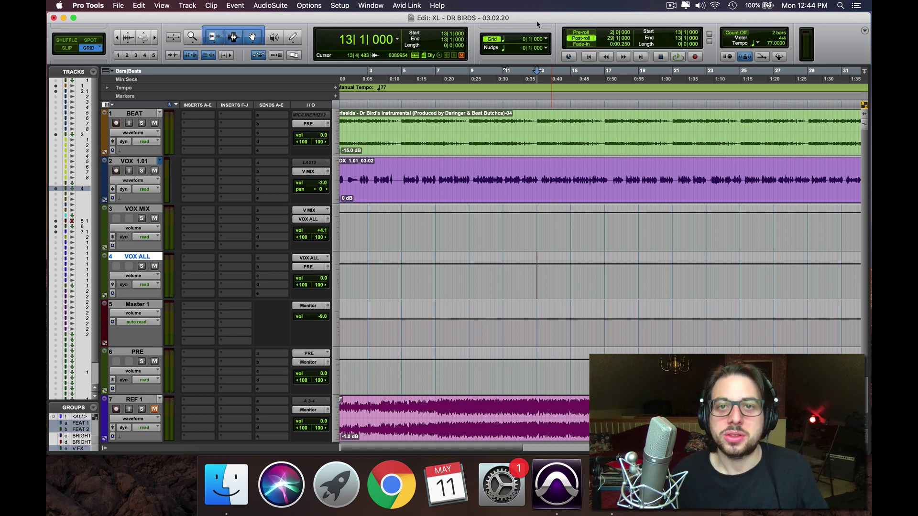
Step: Play the DR BIRDS session from bar 13 to hear the unprocessed beat and vocals
{"action": "key", "text": "space"}
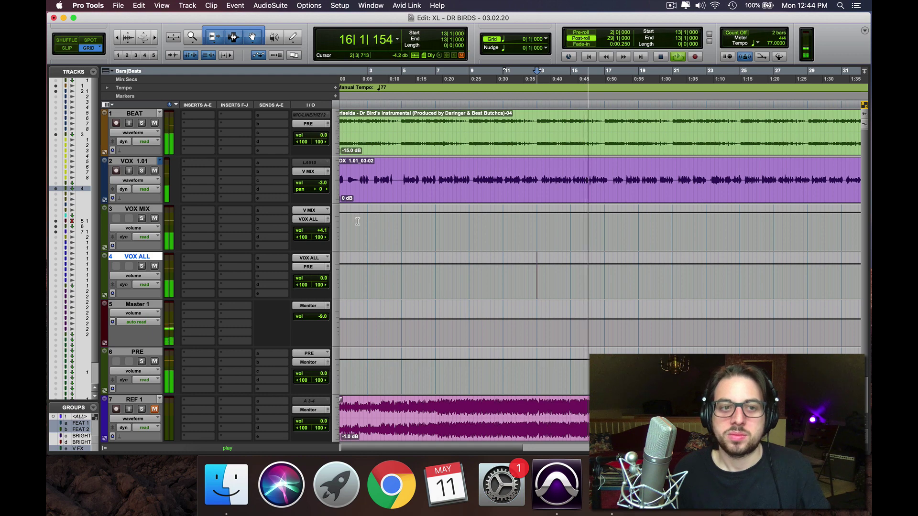
Step: Insert a stereo Vocal Rider on VOX ALL's first insert slot
{"action": "key", "text": "space"}
{"action": "left_click", "coordinate": [207, 260]}
{"action": "key", "text": "Escape"}
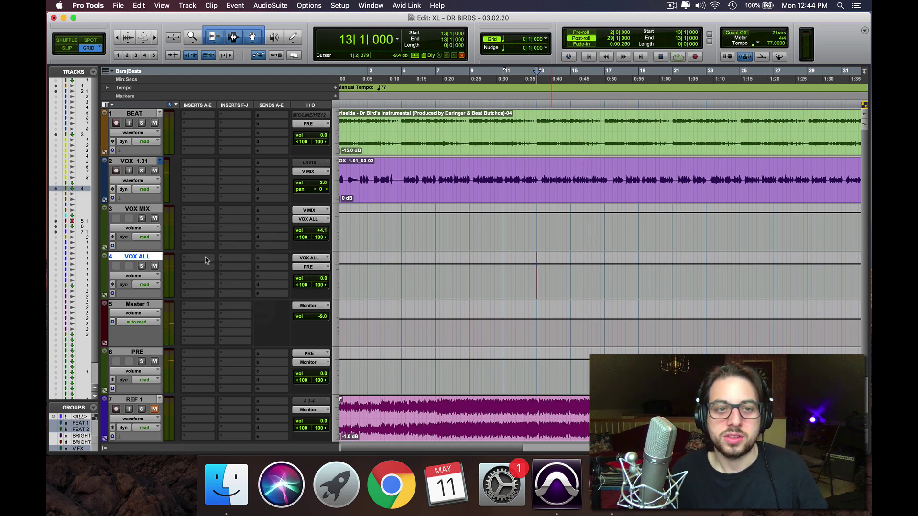
{"action": "left_click", "coordinate": [206, 260]}
{"action": "type", "text": "vicak"}
{"action": "key", "text": "BackSpace"}
{"action": "key", "text": "BackSpace"}
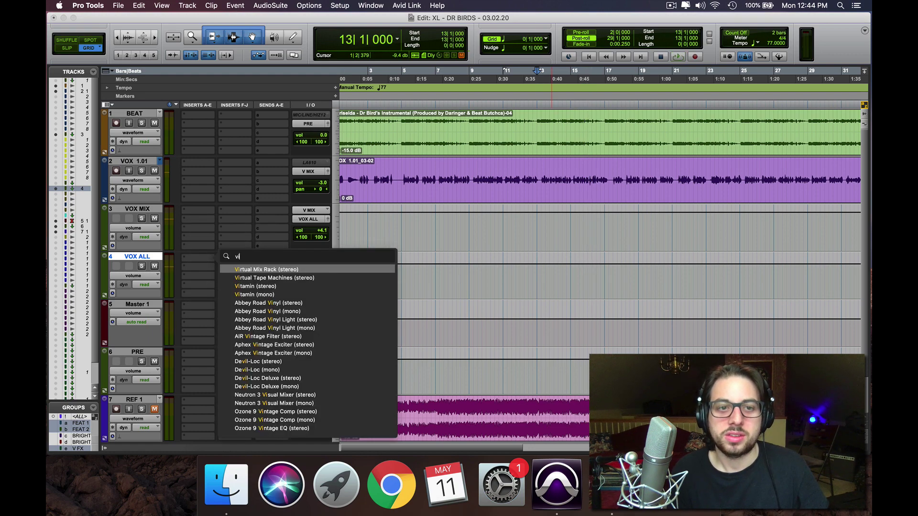
{"action": "key", "text": "BackSpace"}
{"action": "type", "text": "ocal rider"}
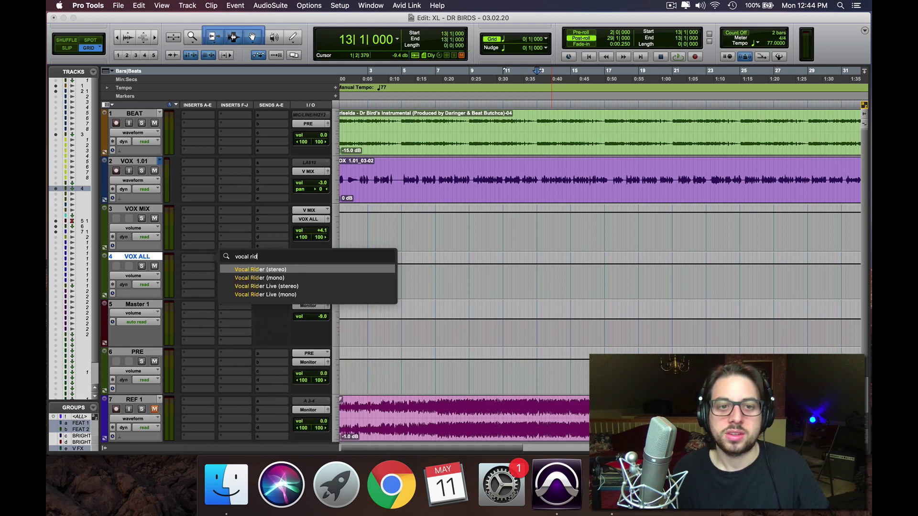
{"action": "key", "text": "Return"}
{"action": "scroll", "coordinate": [717, 239], "scroll_direction": "down", "scroll_amount": 1}
Step: Load the J RIDE preset, audition it during playback, and close the Vocal Rider window
{"action": "left_click", "coordinate": [473, 90]}
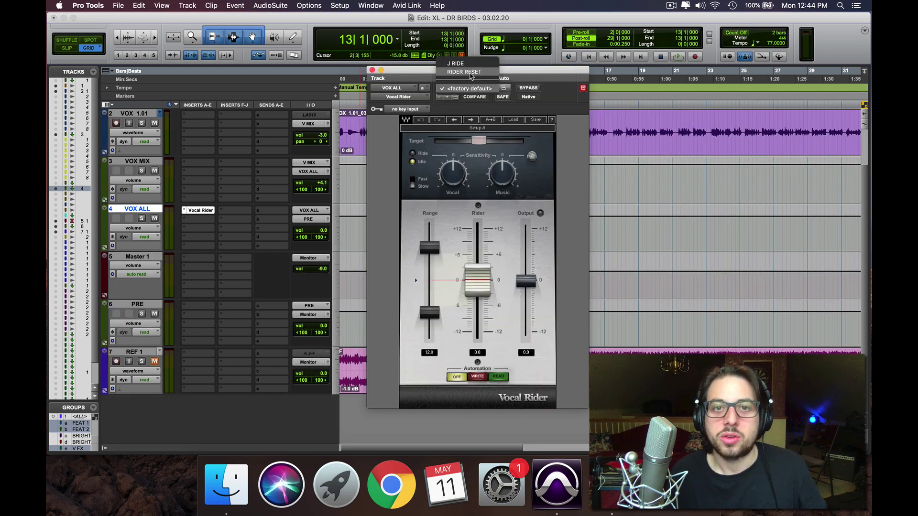
{"action": "left_click", "coordinate": [471, 65]}
{"action": "key", "text": "space"}
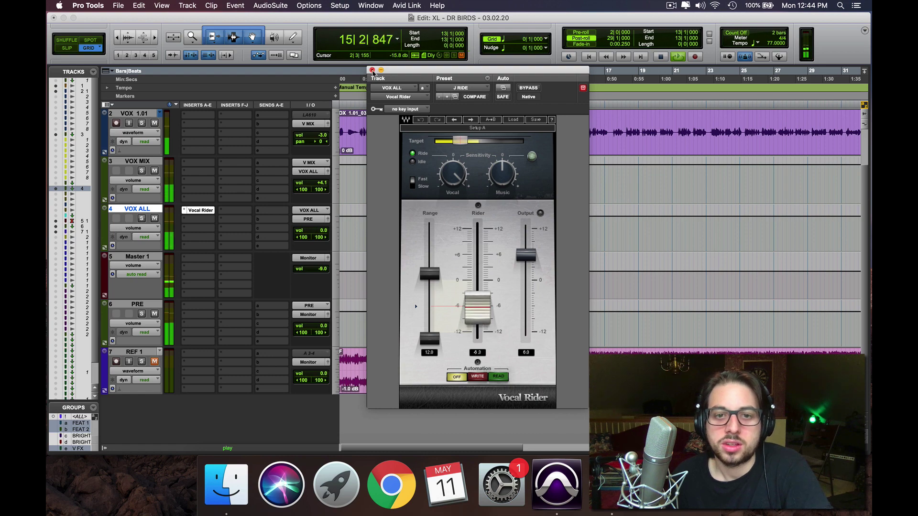
{"action": "left_click", "coordinate": [373, 72]}
Step: Put RDeEsser on VOX ALL insert B with default settings, audition it, then close it
{"action": "key", "text": "space"}
{"action": "left_click", "coordinate": [208, 223]}
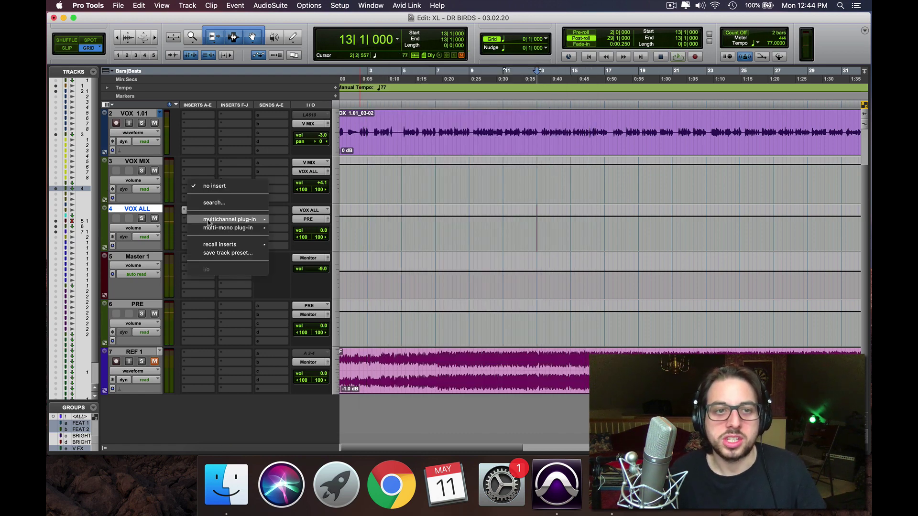
{"action": "left_click", "coordinate": [209, 223]}
{"action": "type", "text": "tfr"}
{"action": "key", "text": "BackSpace"}
{"action": "key", "text": "BackSpace"}
{"action": "key", "text": "BackSpace"}
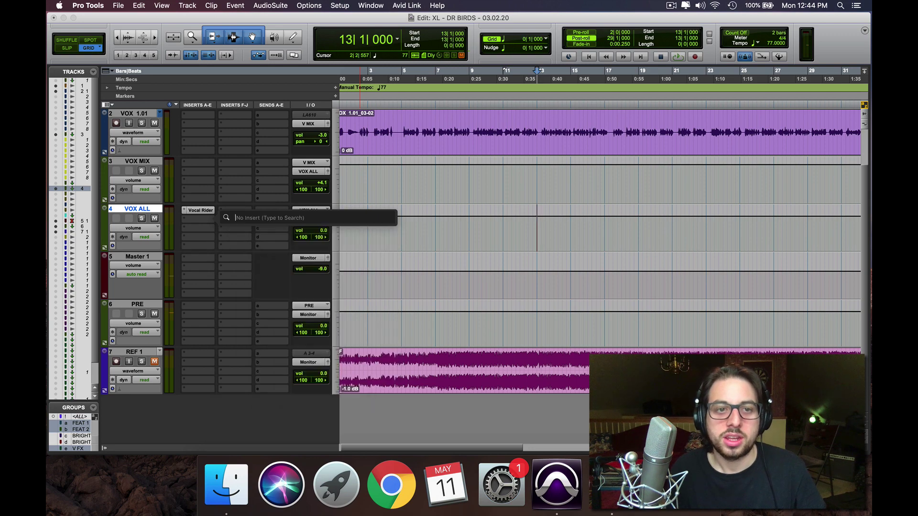
{"action": "type", "text": "rde"}
{"action": "key", "text": "Return"}
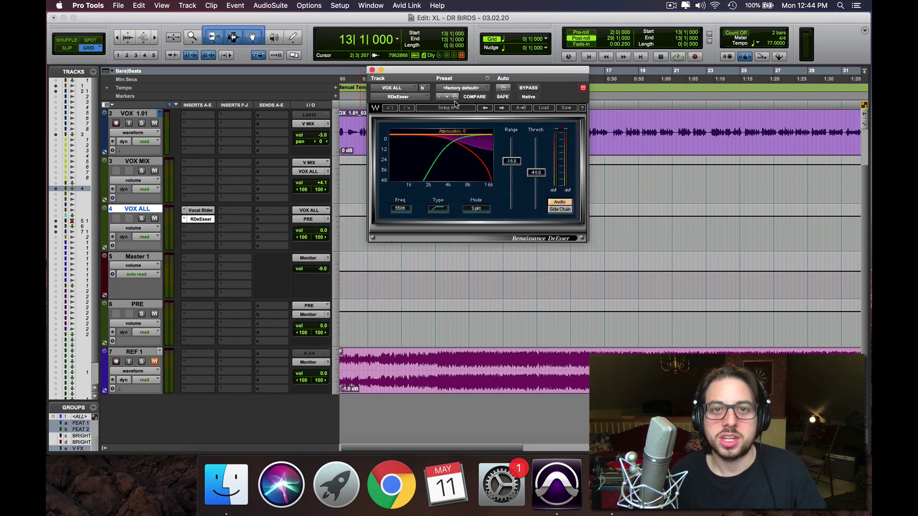
{"action": "key", "text": "space"}
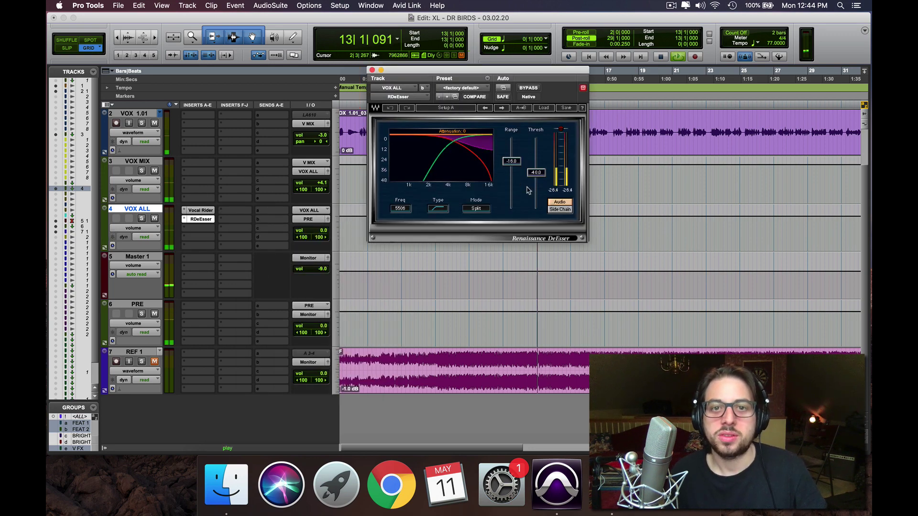
{"action": "left_click", "coordinate": [372, 70]}
Step: Add Kramer HLS on VOX ALL insert C and switch its input to MIC
{"action": "key", "text": "space"}
{"action": "left_click", "coordinate": [204, 232]}
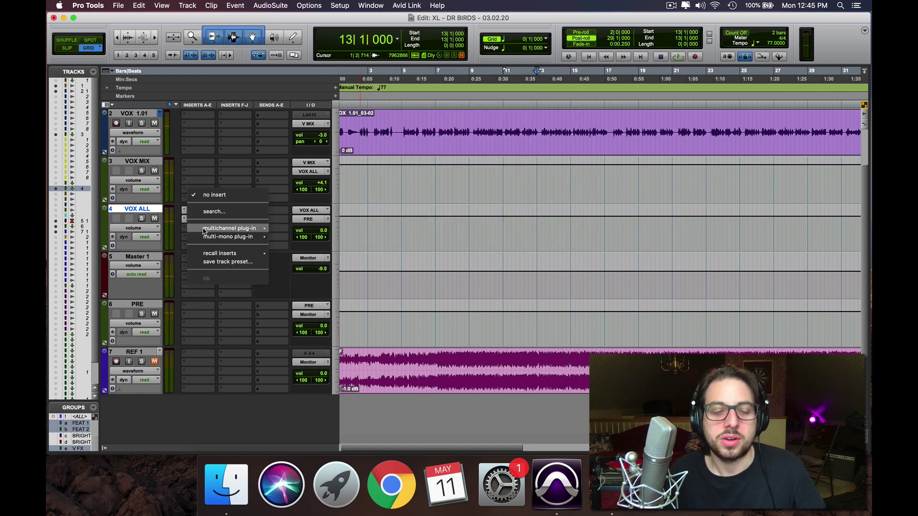
{"action": "type", "text": "j"}
{"action": "key", "text": "BackSpace"}
{"action": "type", "text": "H"}
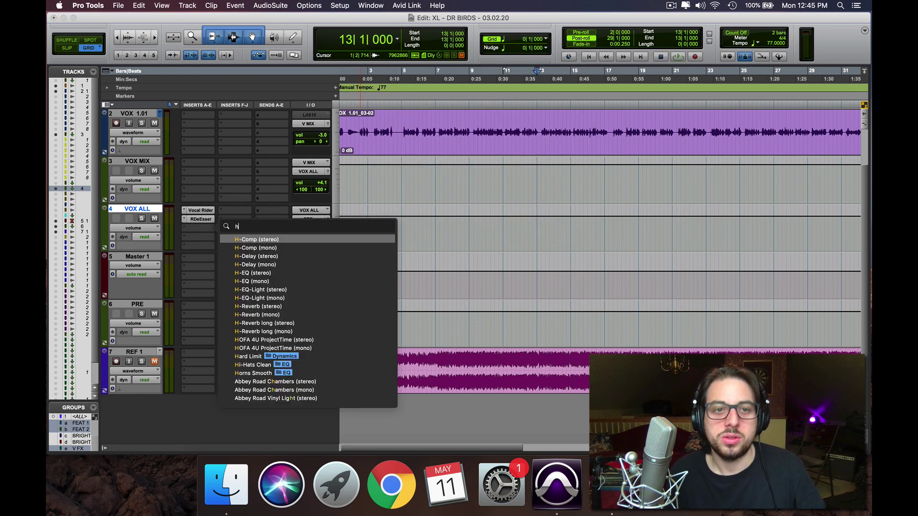
{"action": "type", "text": "LS"}
{"action": "key", "text": "Return"}
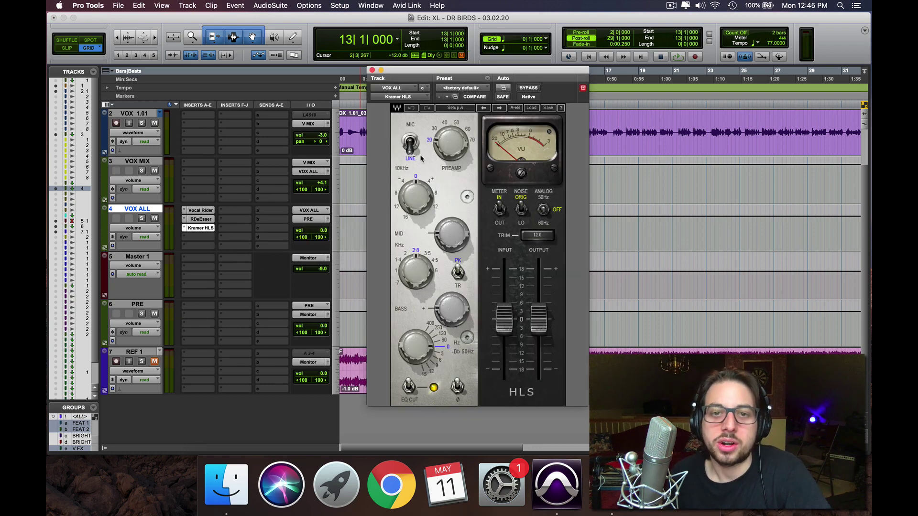
{"action": "left_click", "coordinate": [409, 143]}
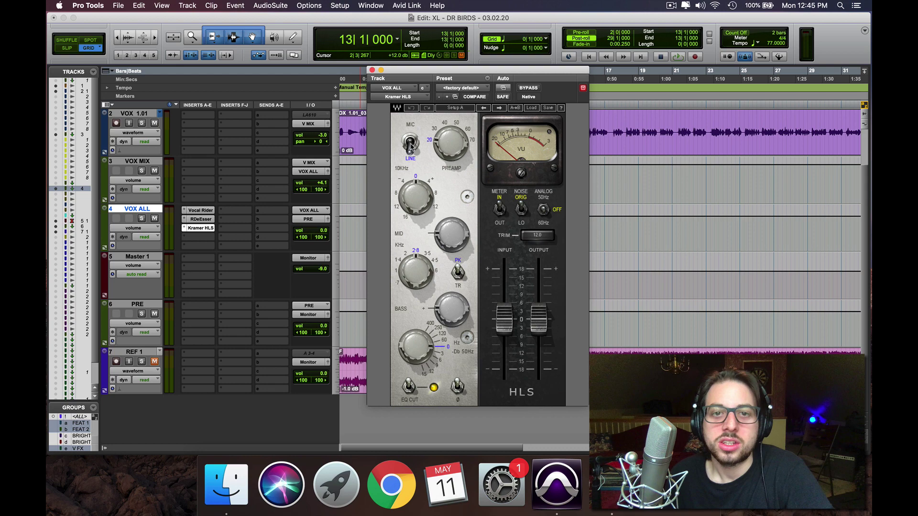
Step: Add Kramer PIE on insert D and lower its threshold during playback
{"action": "left_click", "coordinate": [209, 243]}
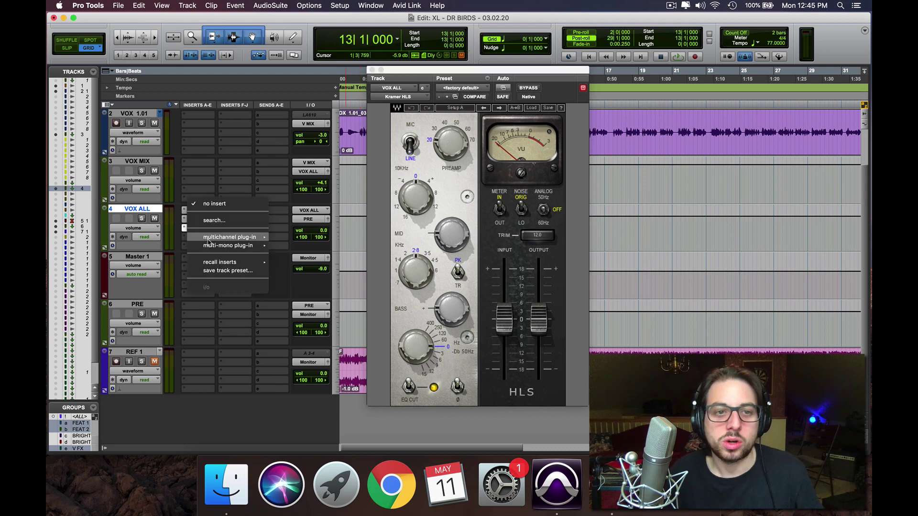
{"action": "mouse_move", "coordinate": [209, 238]}
{"action": "left_click", "coordinate": [334, 233]}
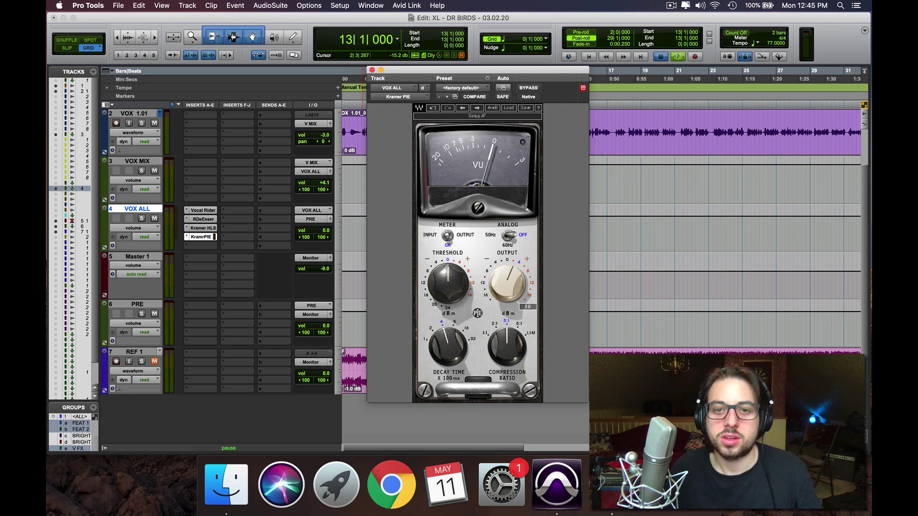
{"action": "key", "text": "space"}
{"action": "left_click_drag", "start_coordinate": [448, 283], "coordinate": [471, 314]}
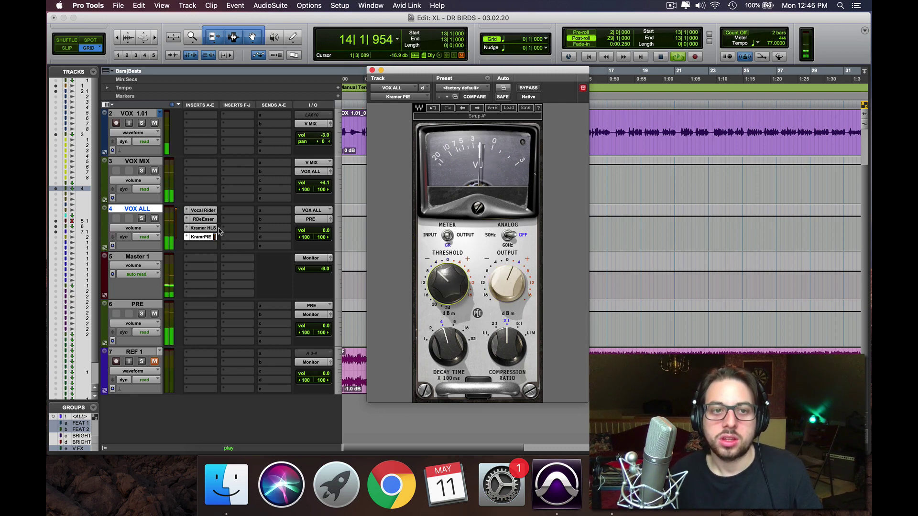
Step: Raise the Kramer HLS preamp to 70, lower its output, and A/B it with bypass
{"action": "left_click", "coordinate": [203, 228]}
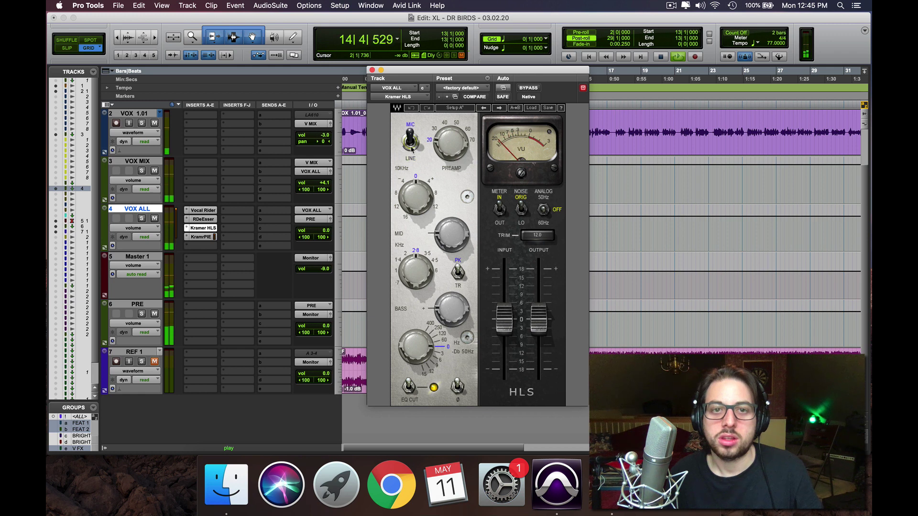
{"action": "left_click_drag", "start_coordinate": [456, 149], "coordinate": [456, 125]}
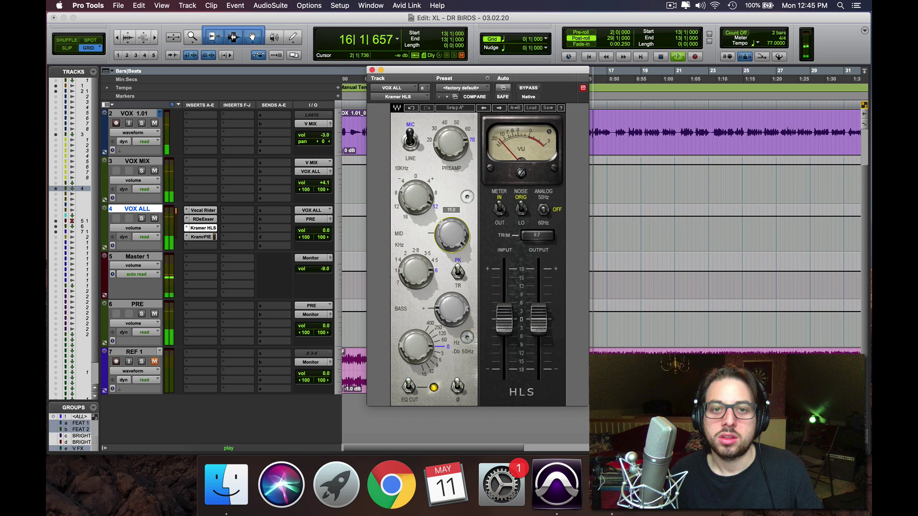
{"action": "left_click_drag", "start_coordinate": [547, 321], "coordinate": [547, 330]}
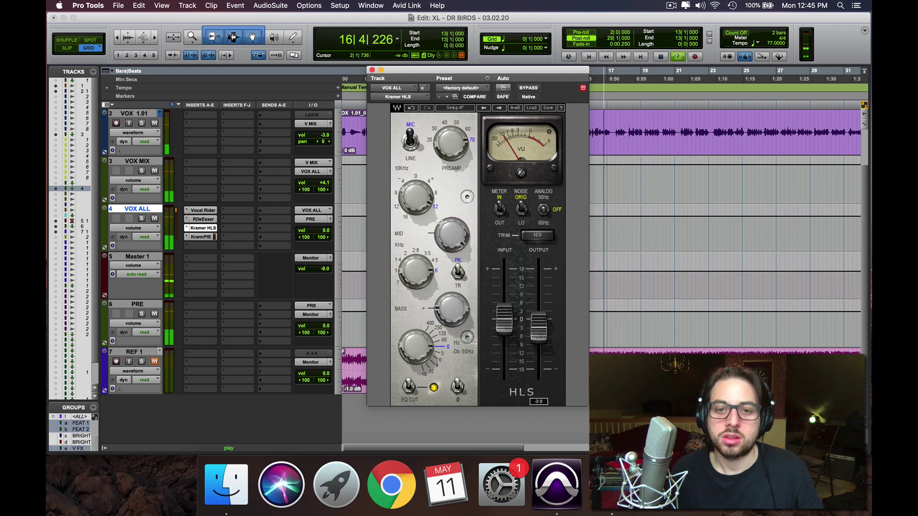
{"action": "left_click", "coordinate": [529, 89]}
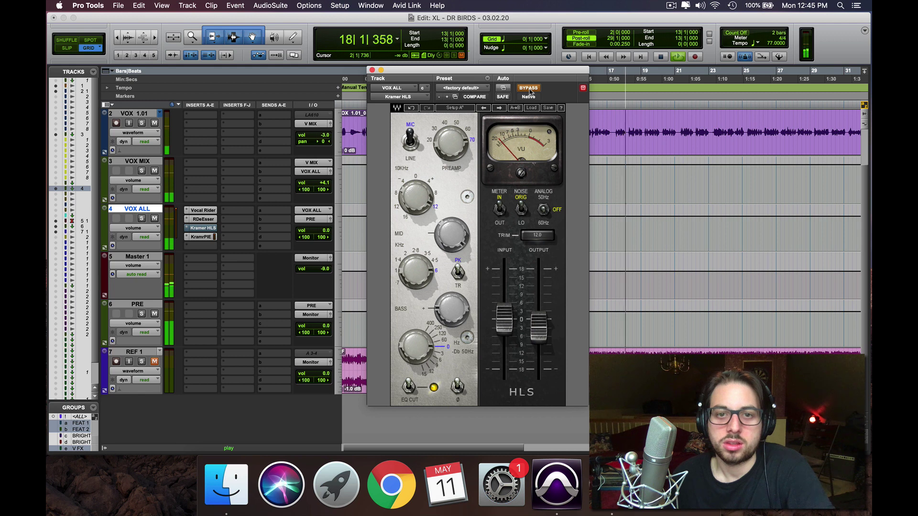
{"action": "left_click", "coordinate": [528, 89]}
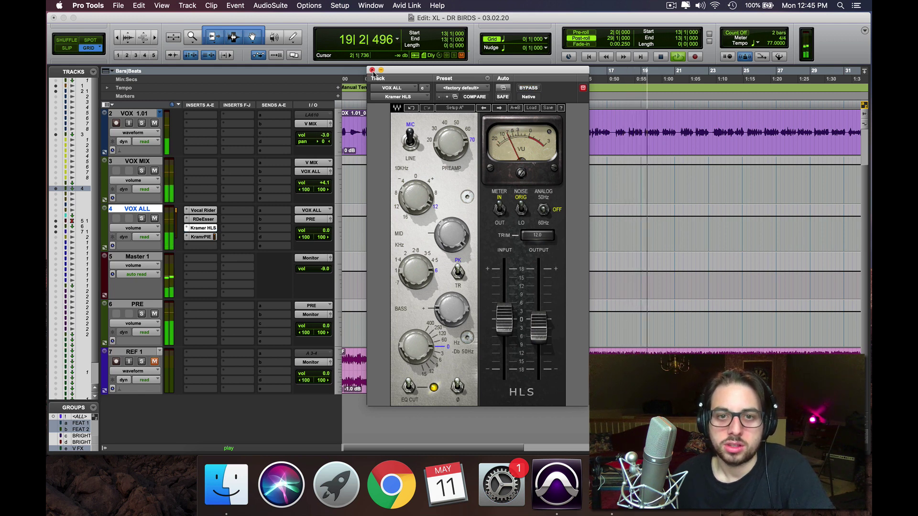
{"action": "key", "text": "space"}
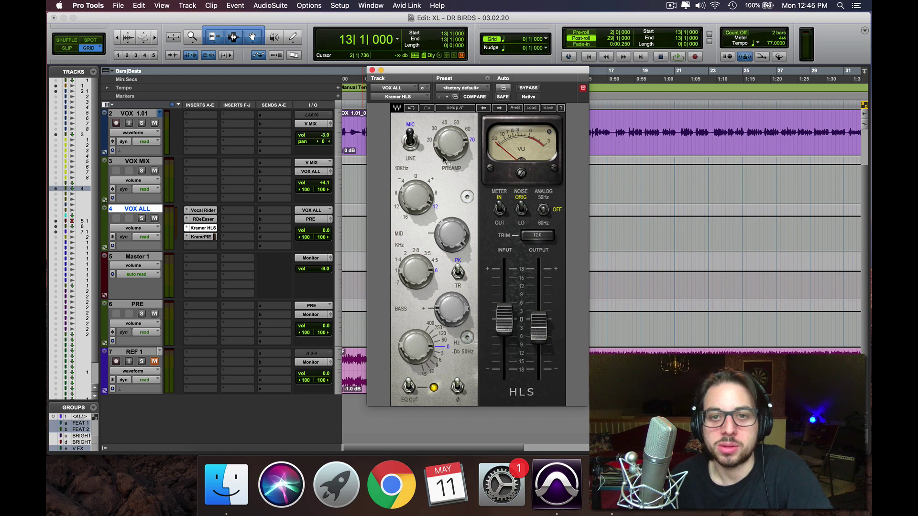
Step: Copy Kramer HLS into VOX ALL insert E and reset it to factory defaults
{"action": "left_click", "coordinate": [373, 71]}
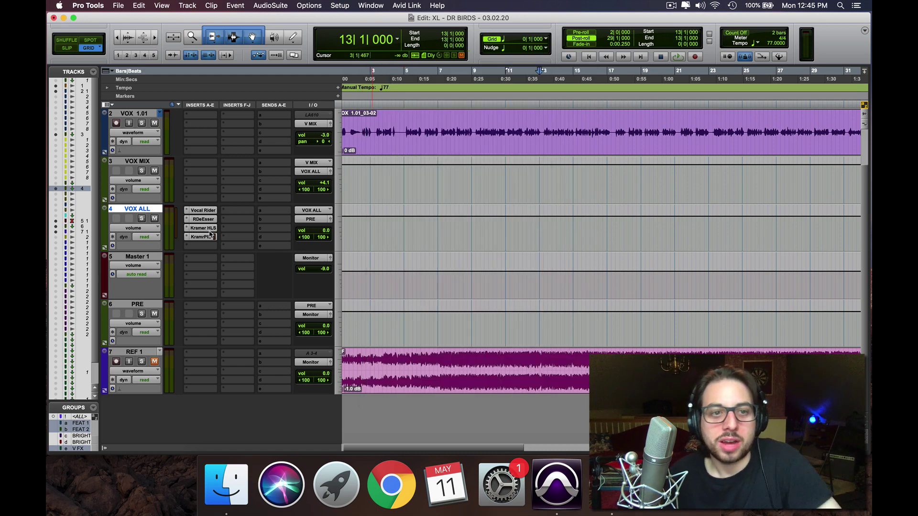
{"action": "left_click_drag", "start_coordinate": [208, 251], "coordinate": [208, 248]}
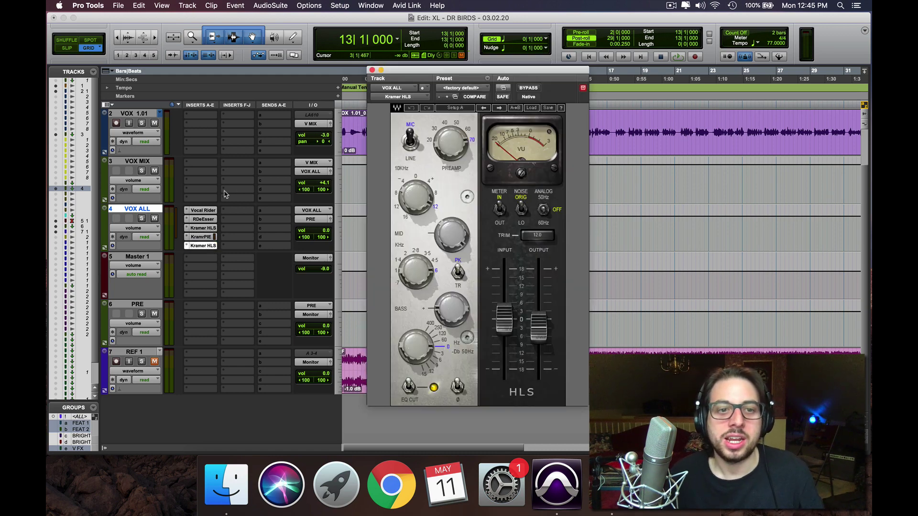
{"action": "left_click", "coordinate": [471, 91]}
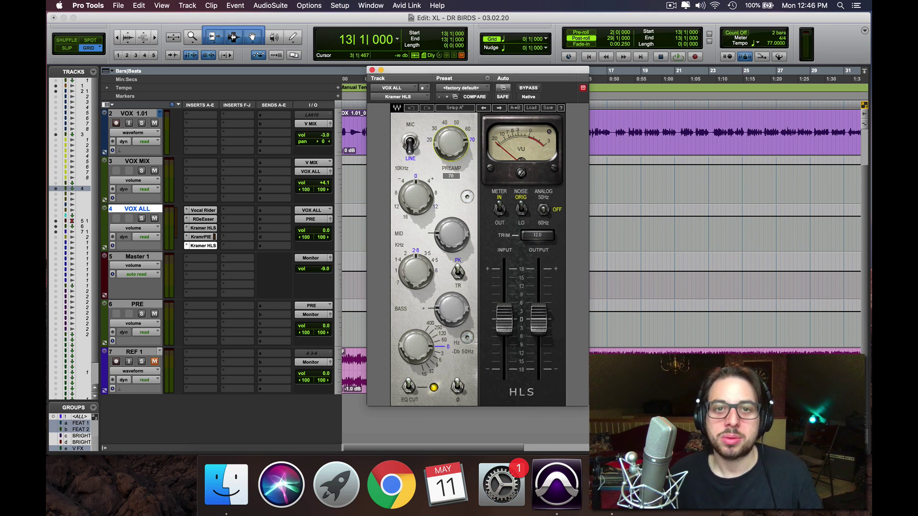
Step: Set the second HLS low frequency to 60 and compare it with bypass during playback
{"action": "mouse_move", "coordinate": [459, 221]}
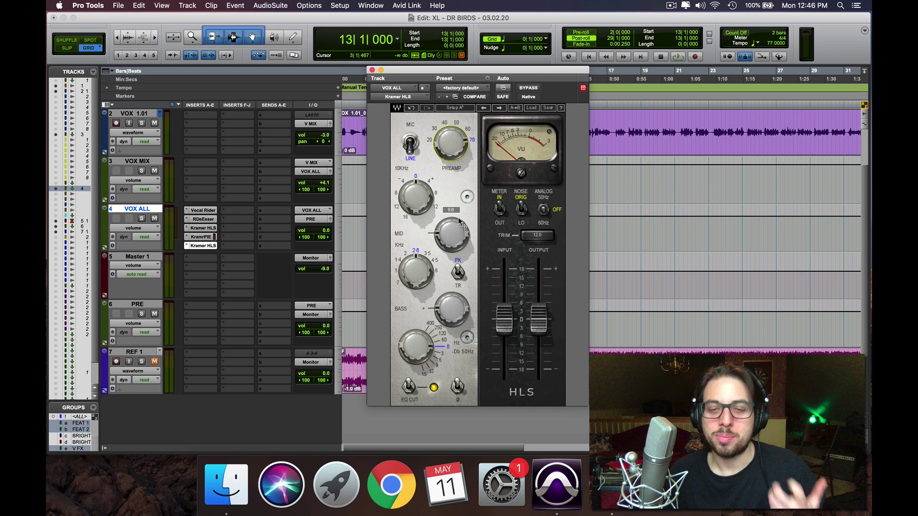
{"action": "key", "text": "space"}
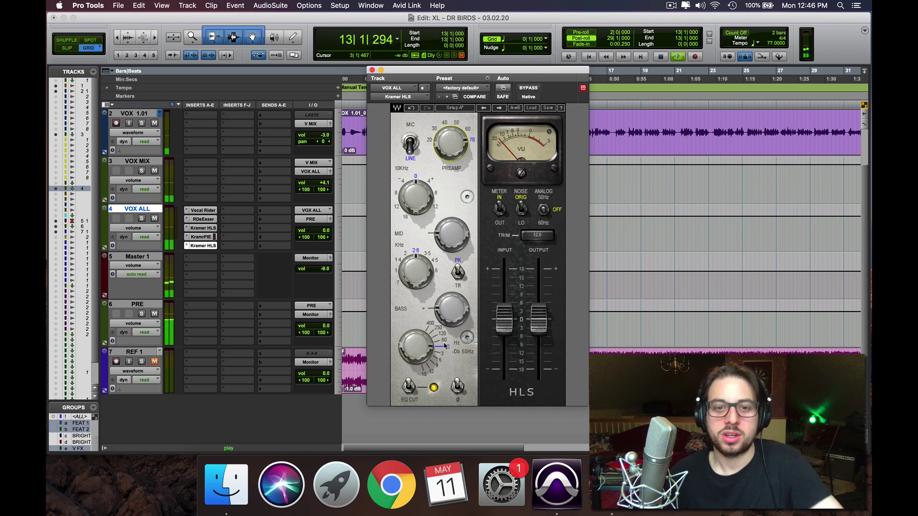
{"action": "left_click_drag", "start_coordinate": [447, 347], "coordinate": [450, 316]}
{"action": "mouse_move", "coordinate": [451, 312]}
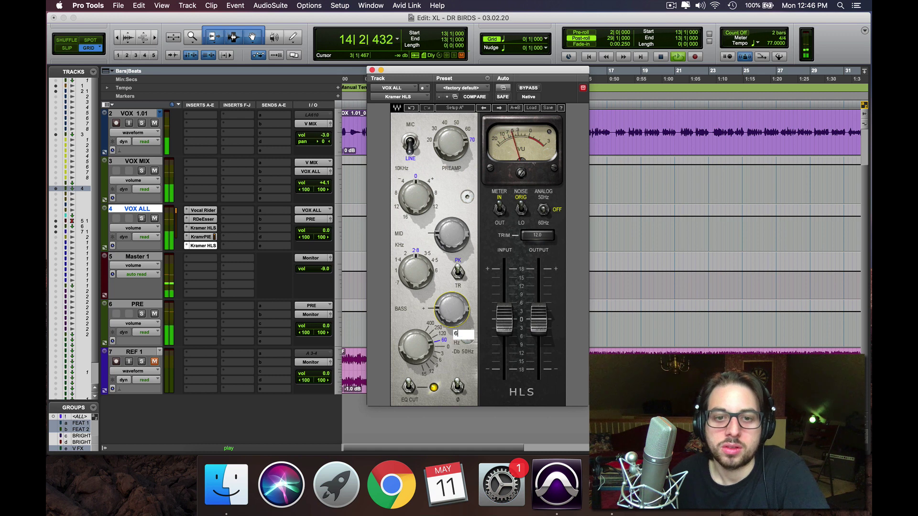
{"action": "left_click", "coordinate": [528, 88]}
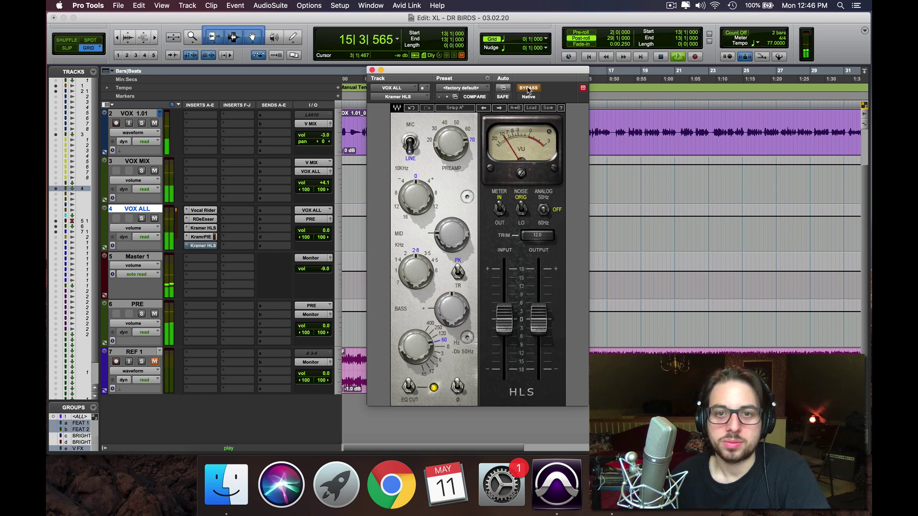
{"action": "left_click", "coordinate": [529, 89]}
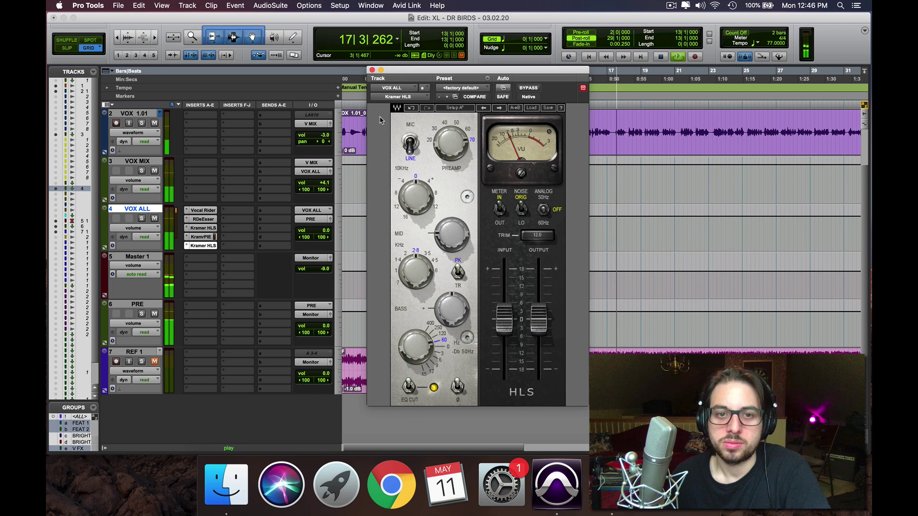
{"action": "key", "text": "space"}
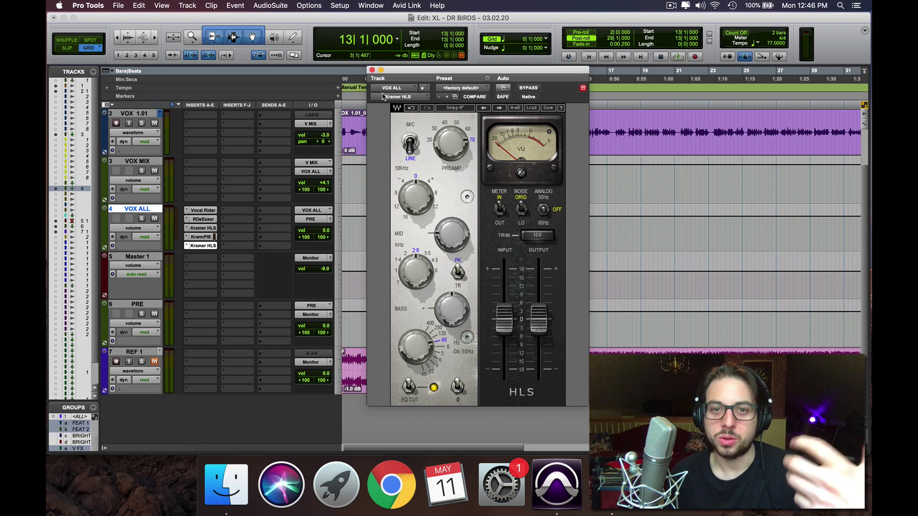
Step: Compare the settings of both Kramer HLS instances and close the plug-in window
{"action": "left_click", "coordinate": [210, 227]}
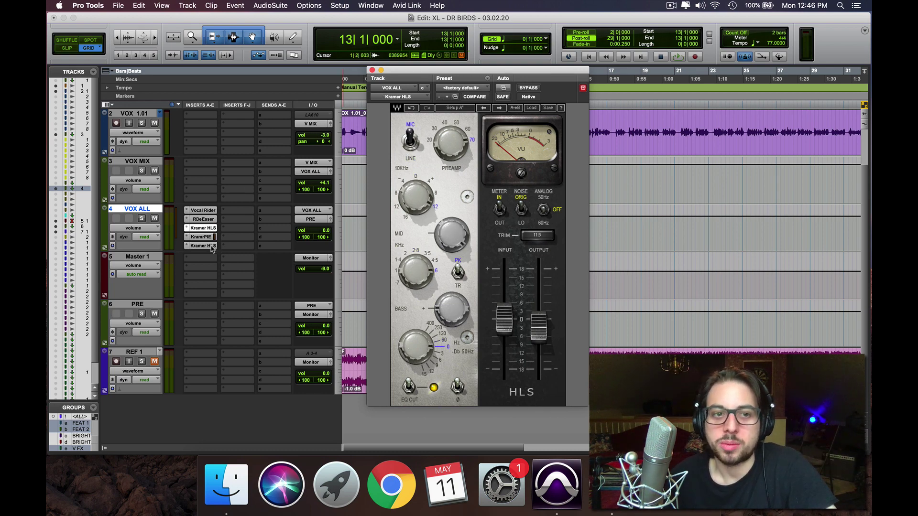
{"action": "left_click", "coordinate": [211, 245]}
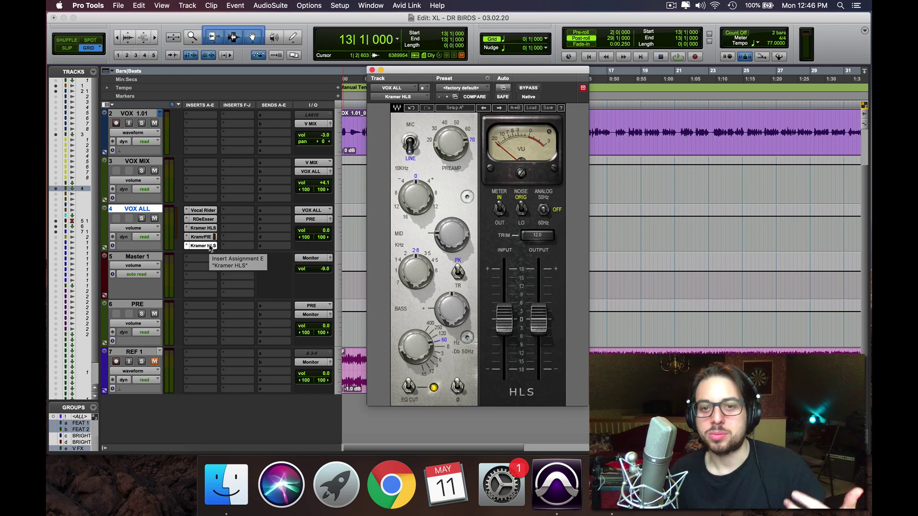
{"action": "left_click", "coordinate": [211, 244]}
{"action": "left_click", "coordinate": [247, 214]}
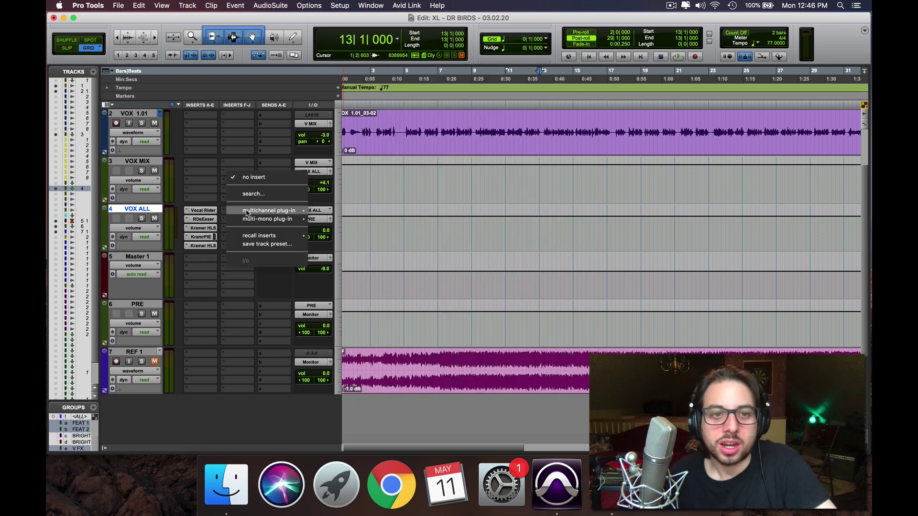
{"action": "left_click", "coordinate": [214, 237]}
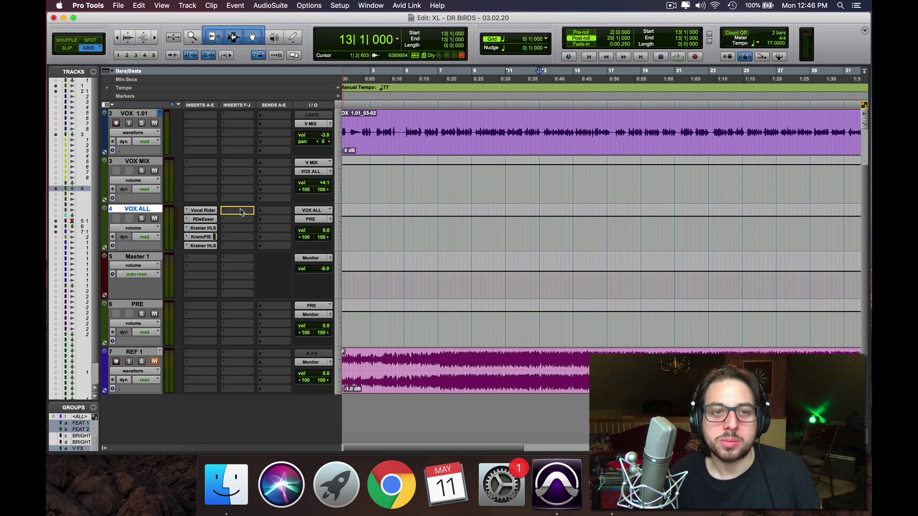
Step: Add Kramer PIE to VOX ALL insert F with ratio toward LIM and decay time 1
{"action": "left_click_drag", "start_coordinate": [241, 212], "coordinate": [239, 211]}
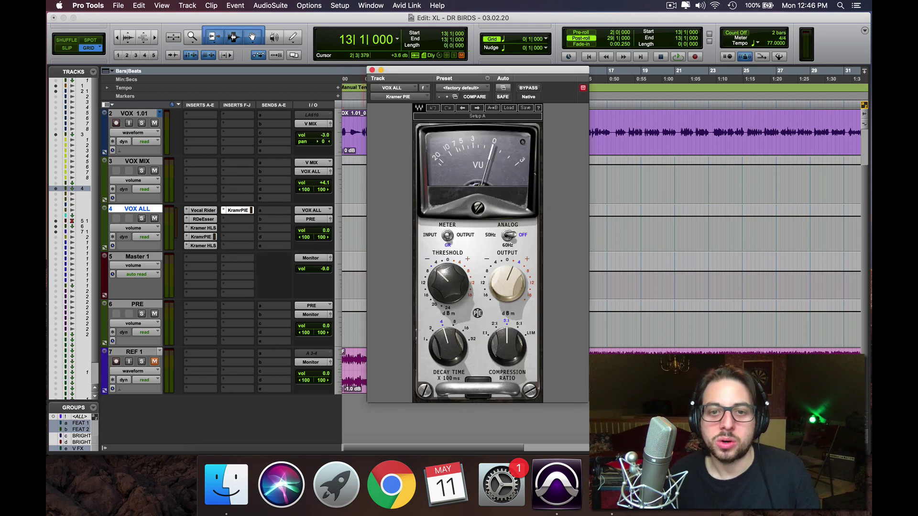
{"action": "left_click_drag", "start_coordinate": [506, 345], "coordinate": [507, 330]}
{"action": "left_click_drag", "start_coordinate": [448, 345], "coordinate": [448, 363]}
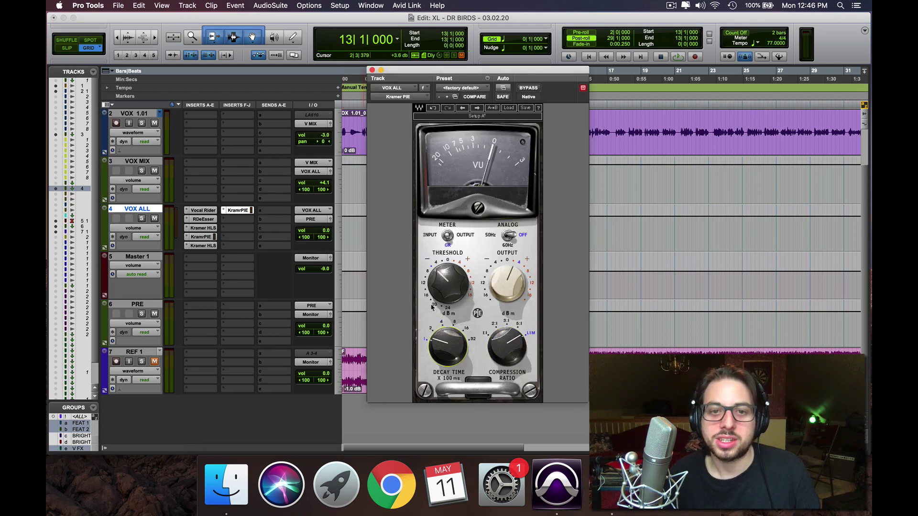
Step: Set the Kramer PIE output to 12 while listening, then close it and stop playback
{"action": "key", "text": "space"}
{"action": "left_click", "coordinate": [497, 286], "text": "alt"}
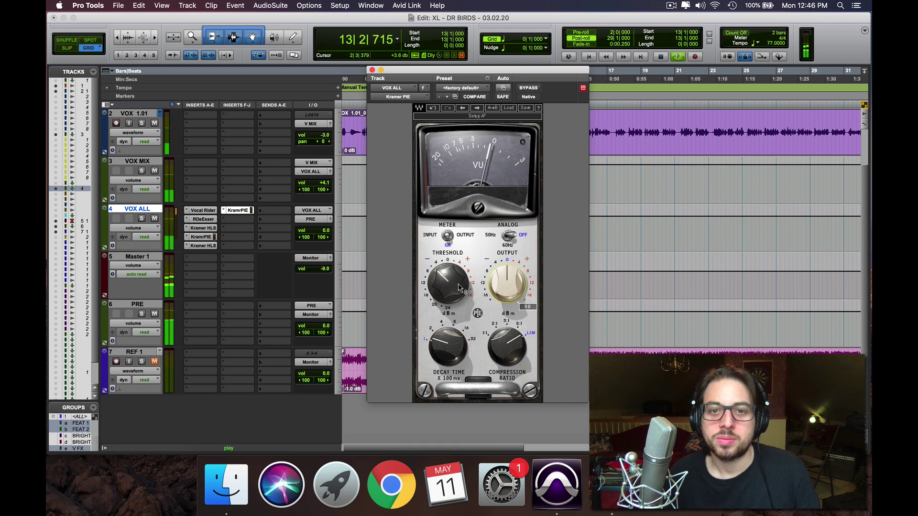
{"action": "mouse_move", "coordinate": [515, 288]}
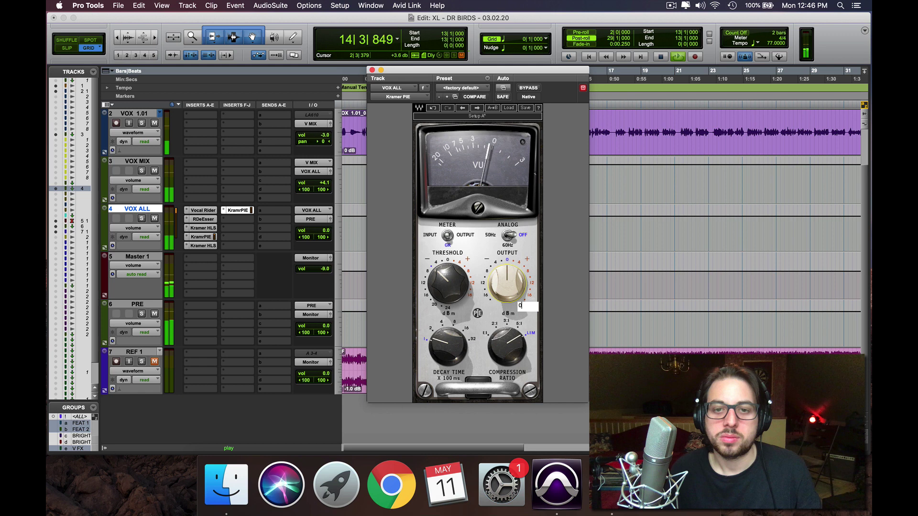
{"action": "type", "text": "12"}
{"action": "key", "text": "Return"}
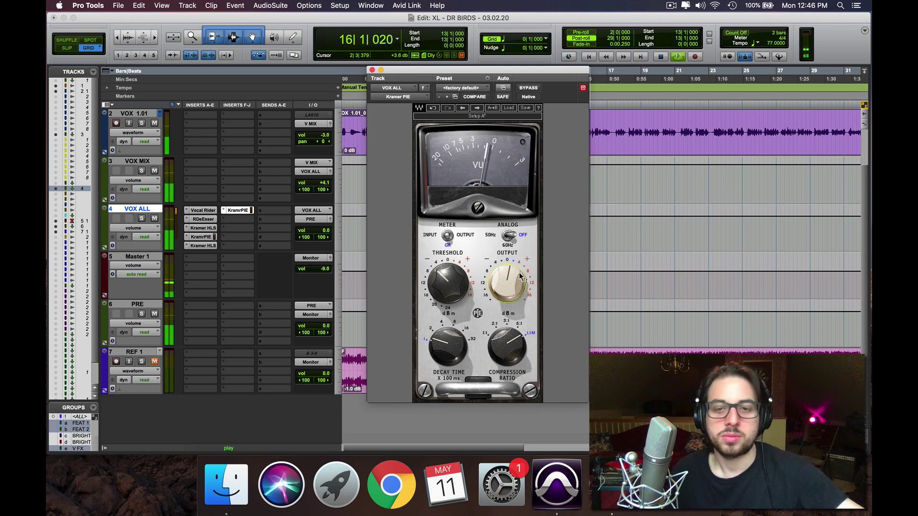
{"action": "scroll", "coordinate": [517, 281], "scroll_direction": "down", "scroll_amount": 1}
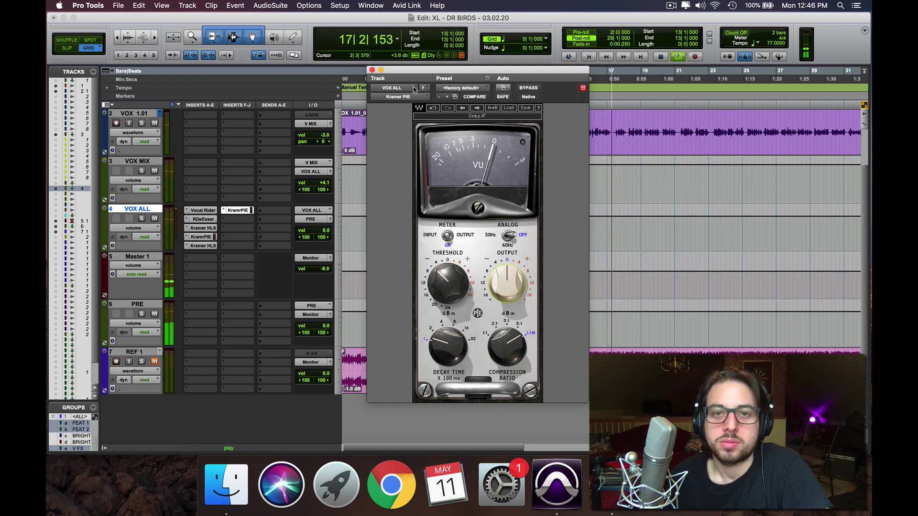
{"action": "left_click", "coordinate": [372, 70]}
{"action": "key", "text": "space"}
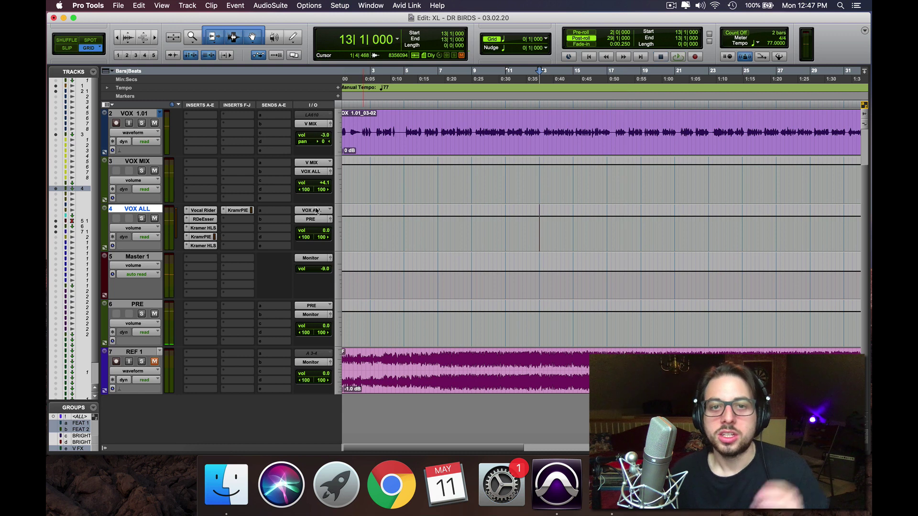
Step: Insert CLA Vocals on VOX ALL insert G and switch its reverb from CHAMBER to TIGHT
{"action": "left_click", "coordinate": [238, 220]}
{"action": "mouse_move", "coordinate": [245, 220]}
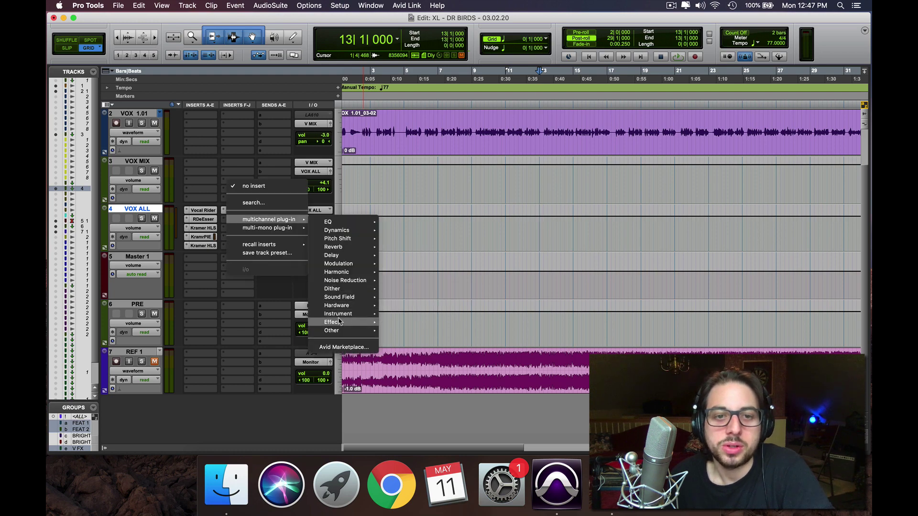
{"action": "mouse_move", "coordinate": [335, 322]}
{"action": "left_click", "coordinate": [435, 154]}
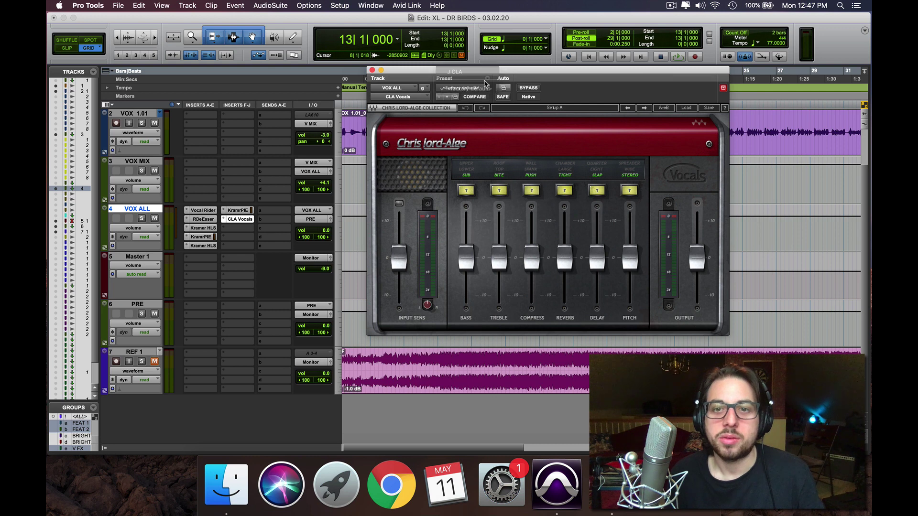
{"action": "key", "text": "space"}
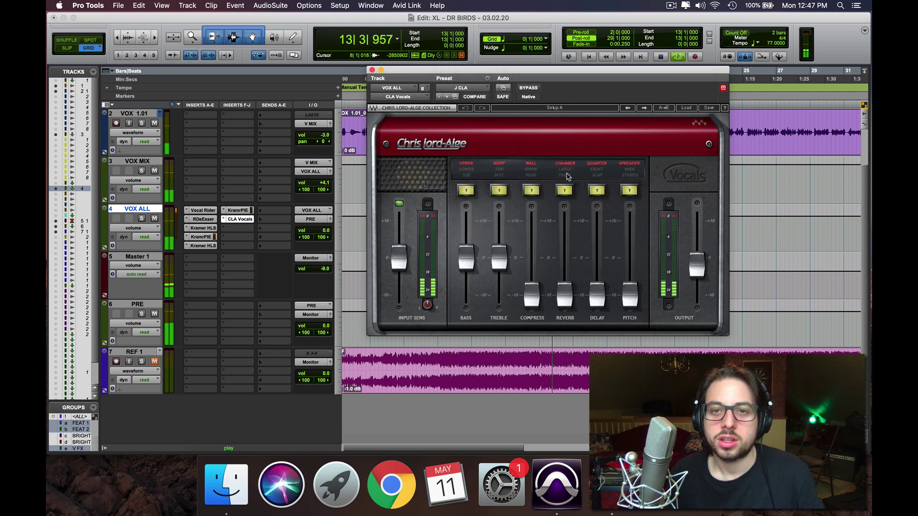
{"action": "key", "text": "space"}
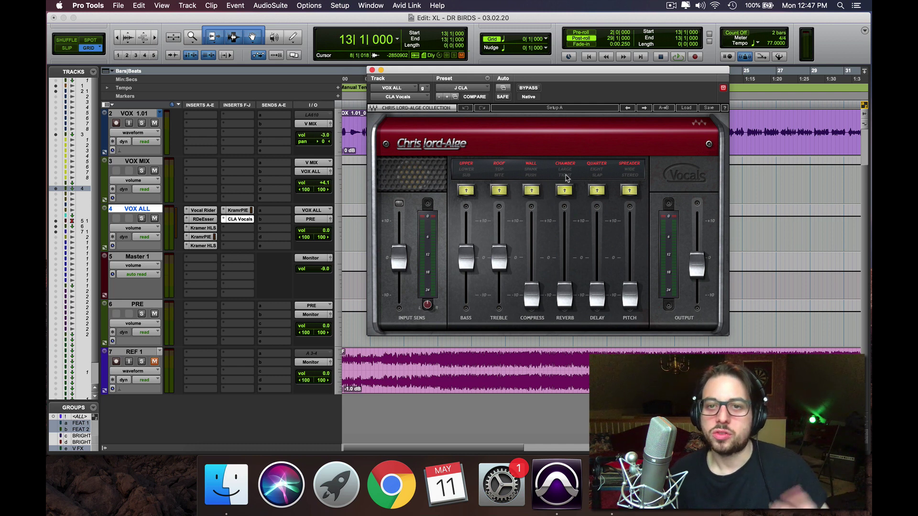
{"action": "left_click", "coordinate": [565, 176]}
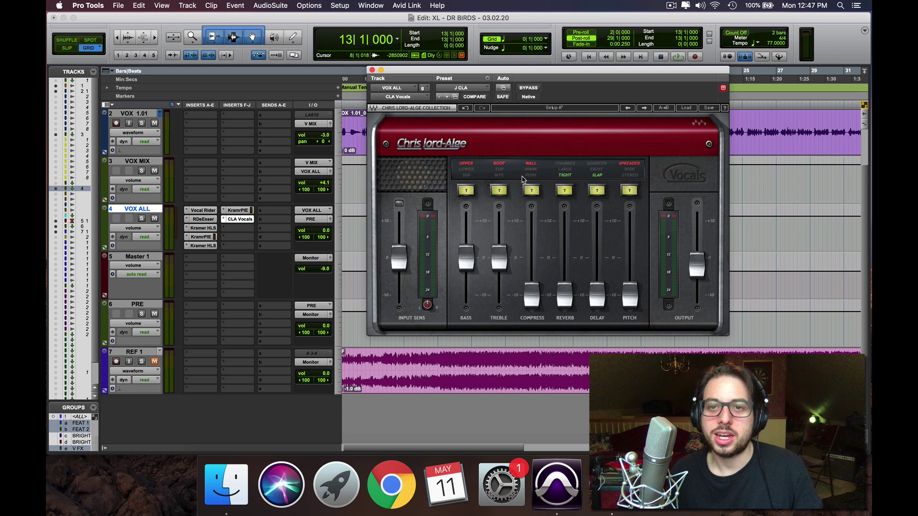
{"action": "key", "text": "space"}
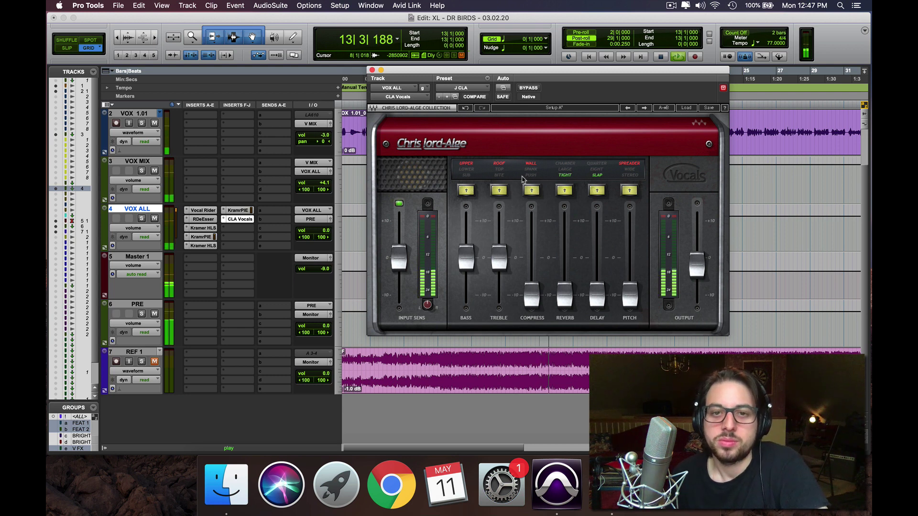
Step: A/B CLA Vocals with bypass twice, leave it active, close it and stop playback
{"action": "left_click", "coordinate": [530, 89]}
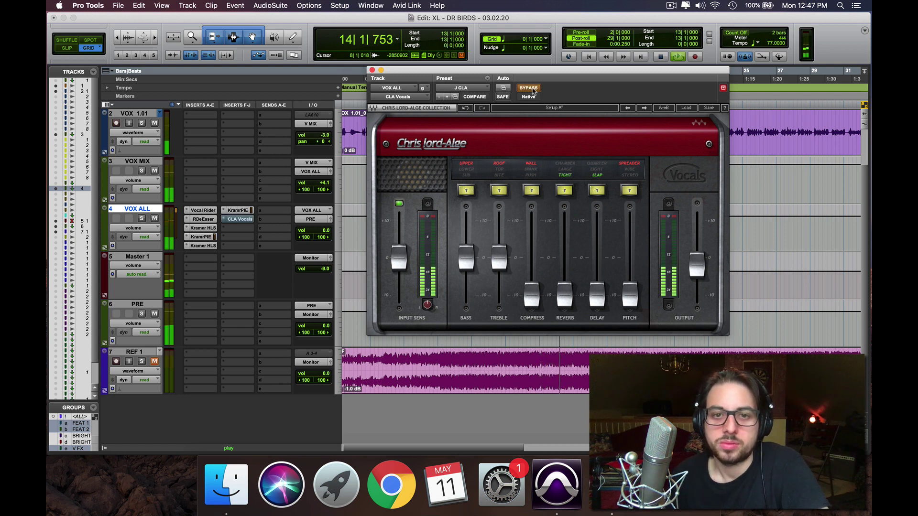
{"action": "left_click", "coordinate": [531, 88]}
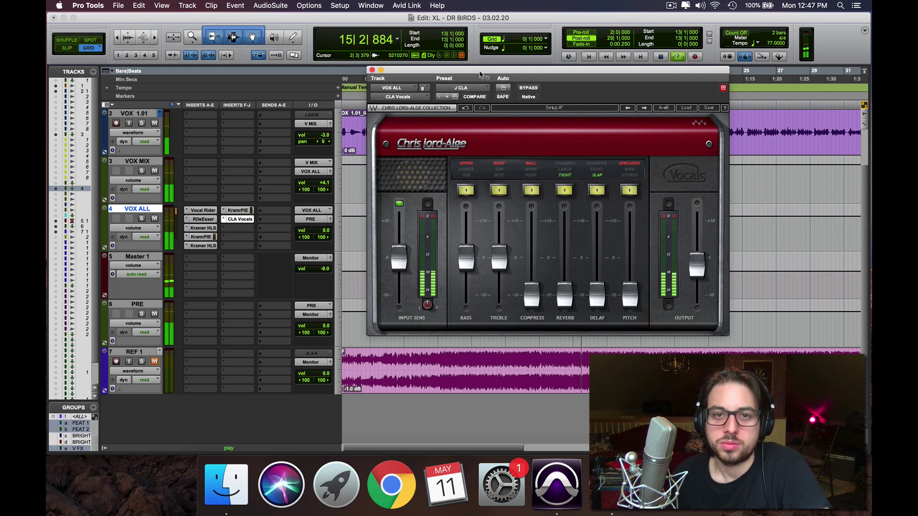
{"action": "left_click", "coordinate": [528, 88]}
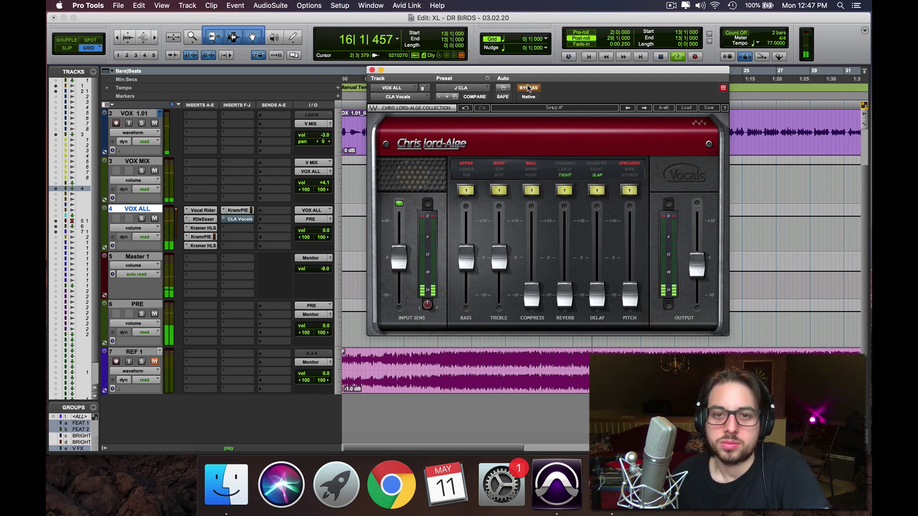
{"action": "left_click", "coordinate": [528, 88]}
{"action": "left_click", "coordinate": [372, 69]}
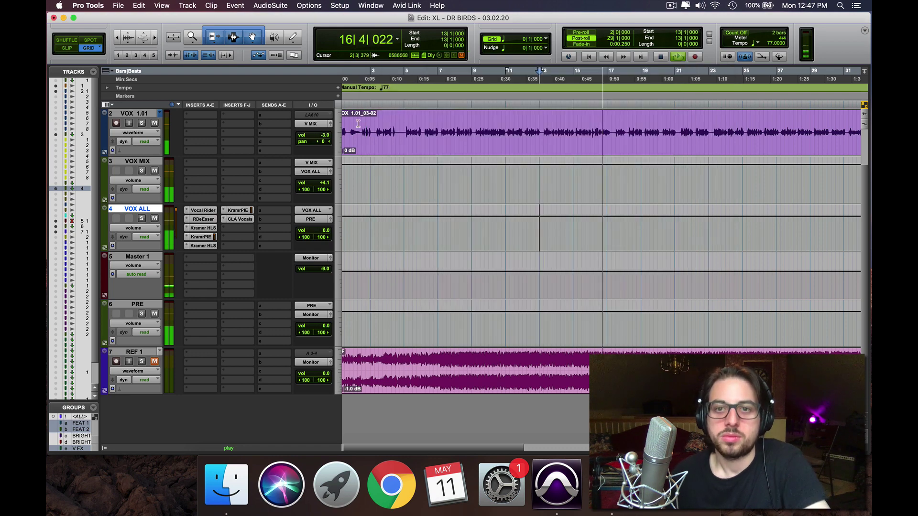
{"action": "key", "text": "space"}
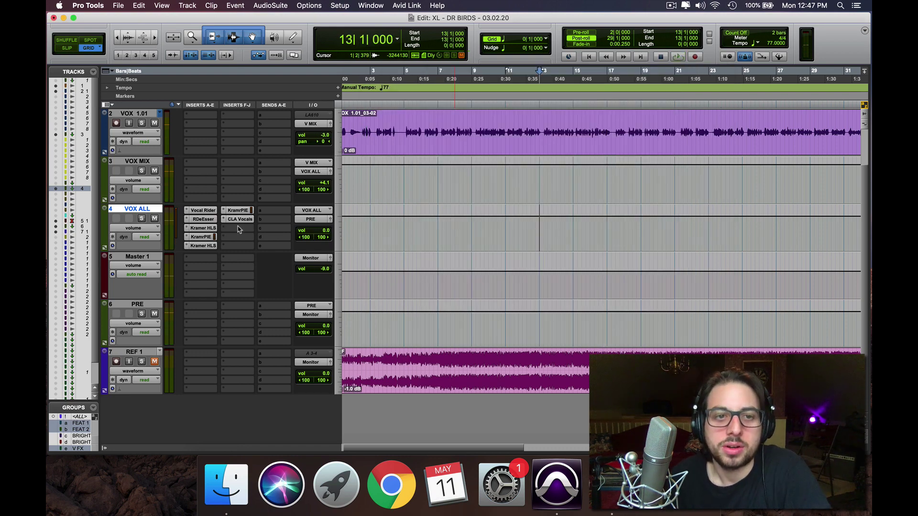
Step: Add H-Comp with the Parallel Compression preset to VOX ALL and play the mix
{"action": "left_click", "coordinate": [239, 229]}
{"action": "mouse_move", "coordinate": [337, 239]}
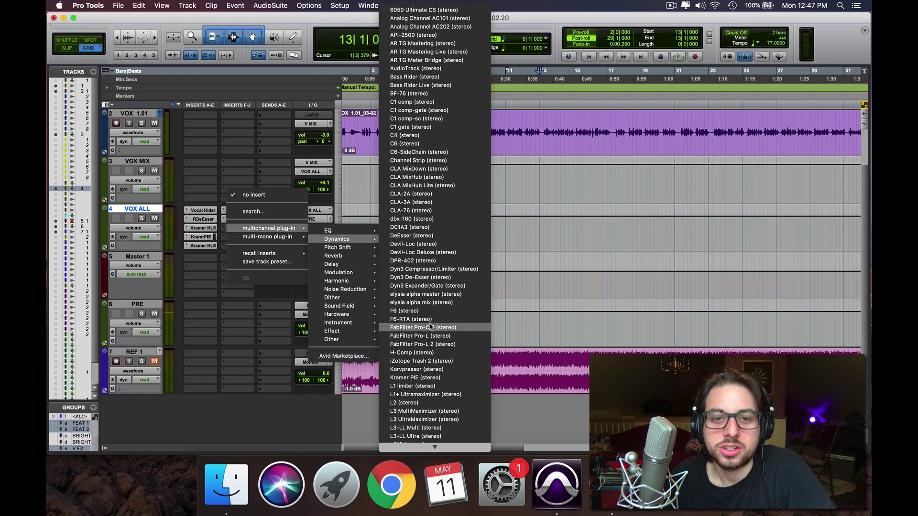
{"action": "left_click", "coordinate": [423, 353]}
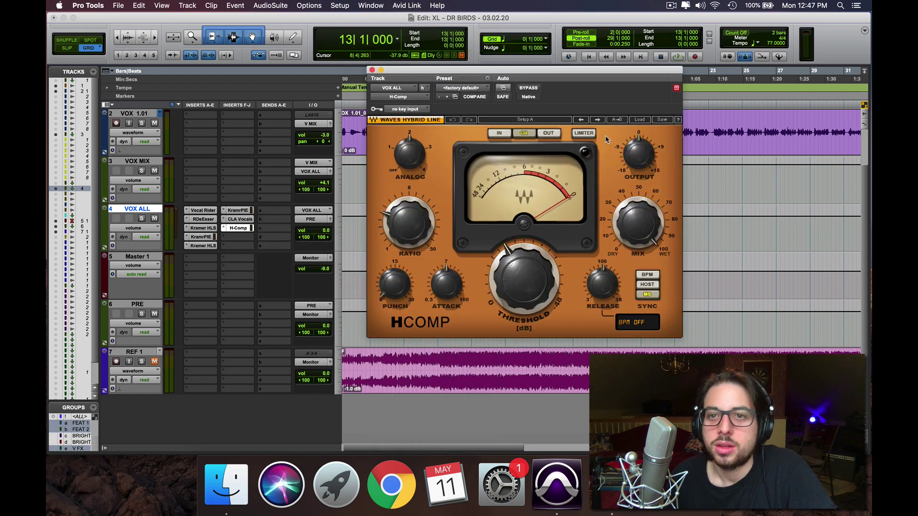
{"action": "left_click", "coordinate": [639, 119]}
{"action": "left_click", "coordinate": [669, 269]}
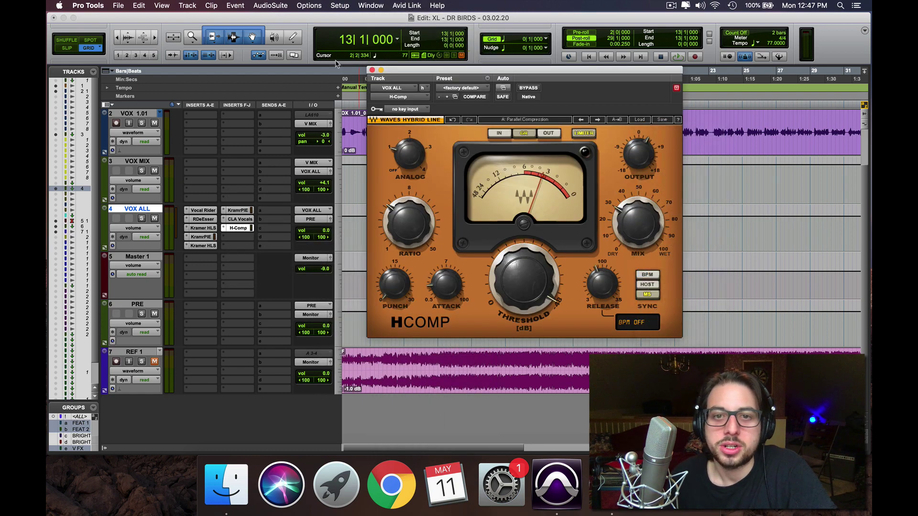
{"action": "left_click", "coordinate": [371, 70]}
{"action": "scroll", "coordinate": [261, 269], "scroll_direction": "up", "scroll_amount": 2}
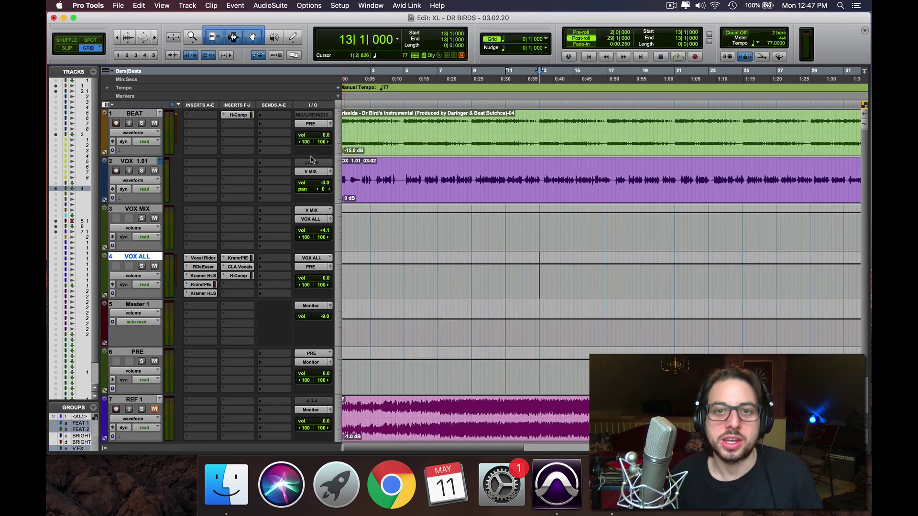
{"action": "key", "text": "space"}
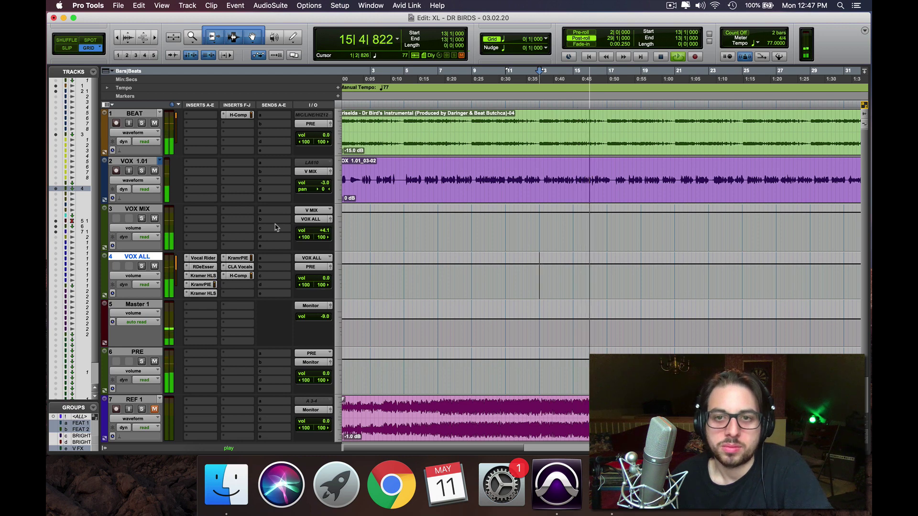
Step: Insert an L1 limiter on VOX ALL and load the J L1 preset
{"action": "key", "text": "space"}
{"action": "left_click", "coordinate": [248, 287]}
{"action": "mouse_move", "coordinate": [268, 284]}
{"action": "mouse_move", "coordinate": [336, 295]}
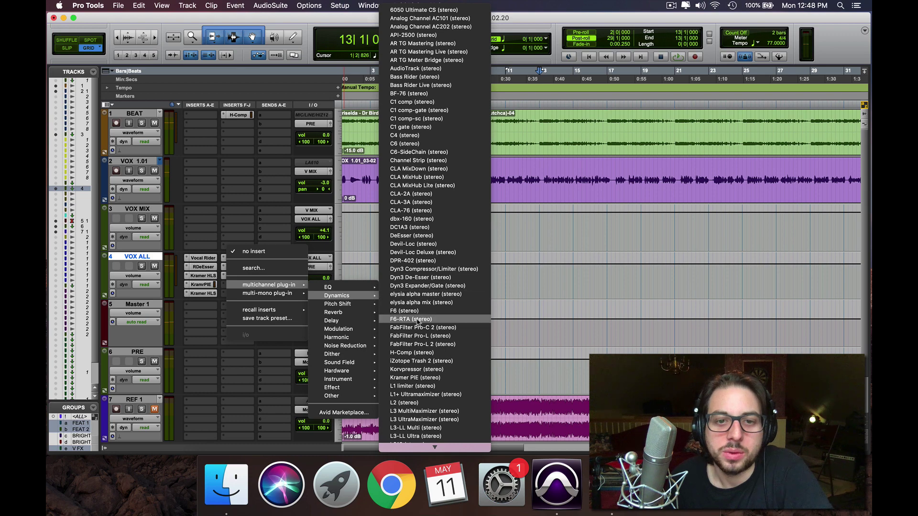
{"action": "left_click", "coordinate": [413, 386]}
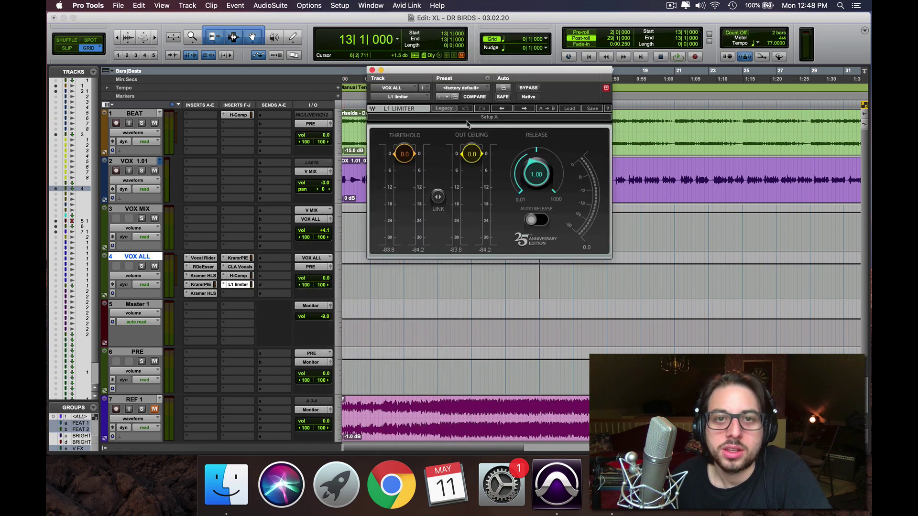
{"action": "left_click", "coordinate": [464, 88]}
{"action": "left_click", "coordinate": [464, 94]}
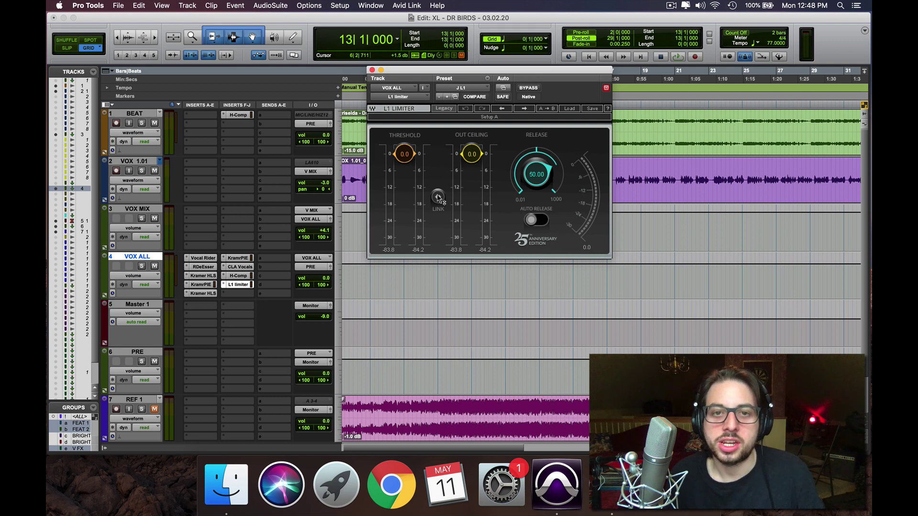
Step: Lower the linked L1 threshold and ceiling to about -13 dB during playback, then close it
{"action": "key", "text": "space"}
{"action": "left_click_drag", "start_coordinate": [438, 197], "coordinate": [438, 234]}
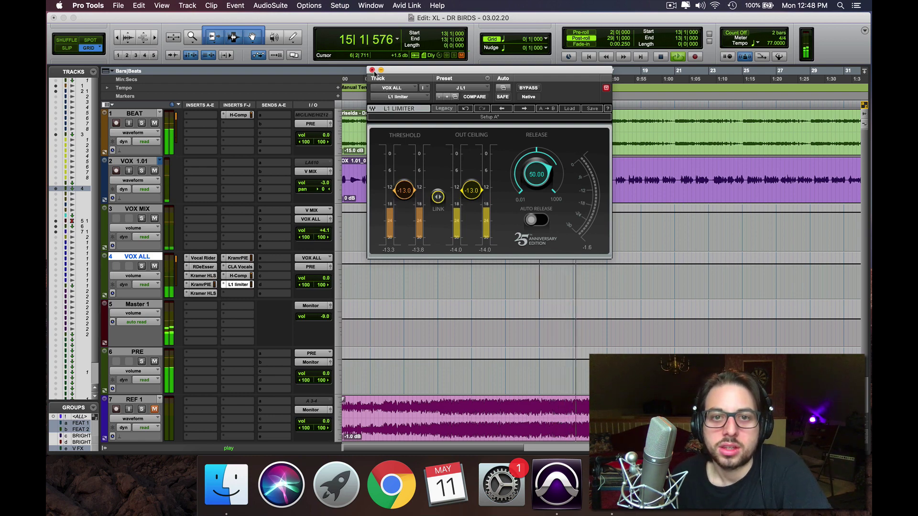
{"action": "left_click", "coordinate": [371, 71]}
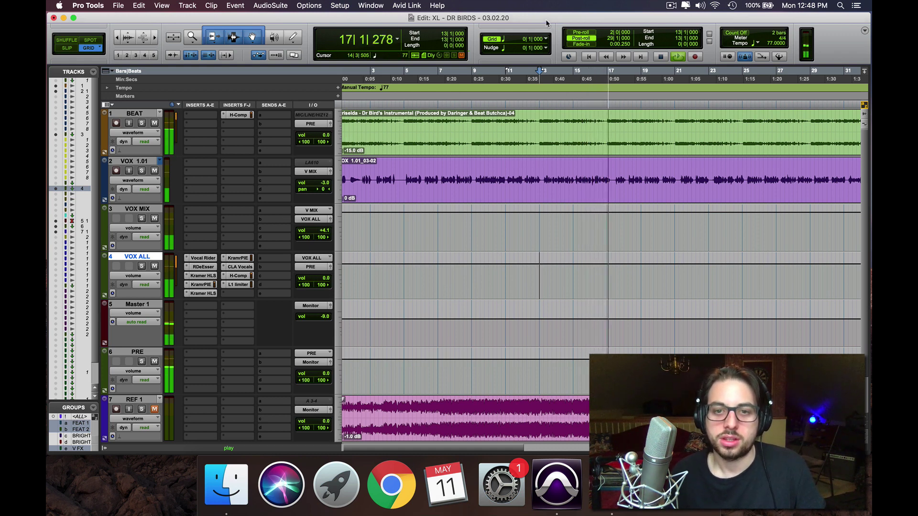
{"action": "key", "text": "space"}
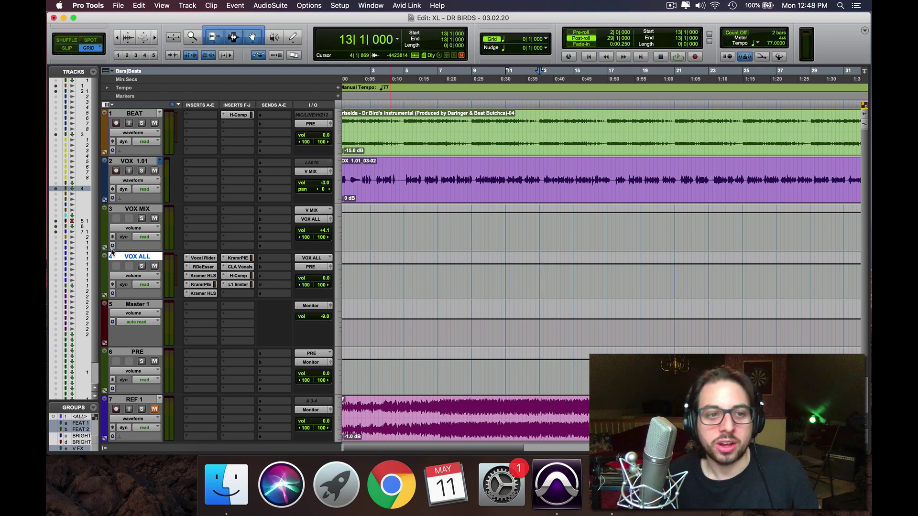
{"action": "key", "text": "space"}
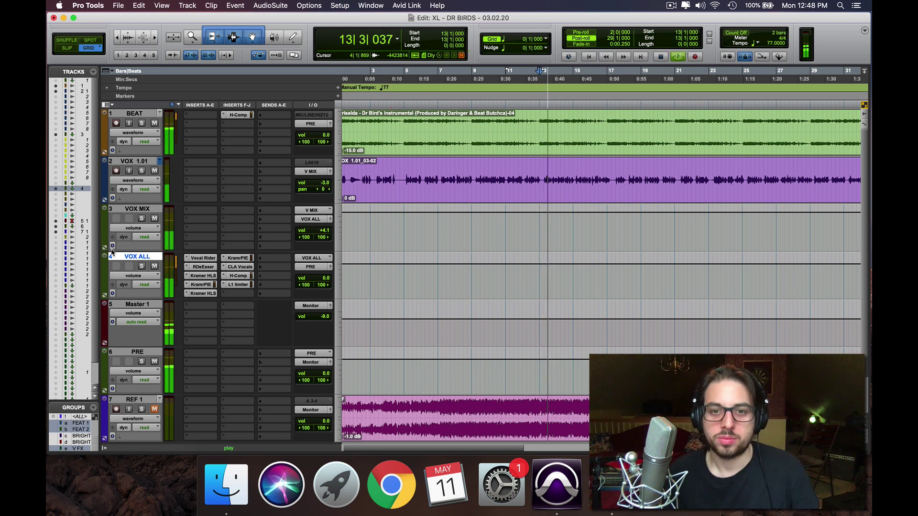
{"action": "key", "text": "shift+a"}
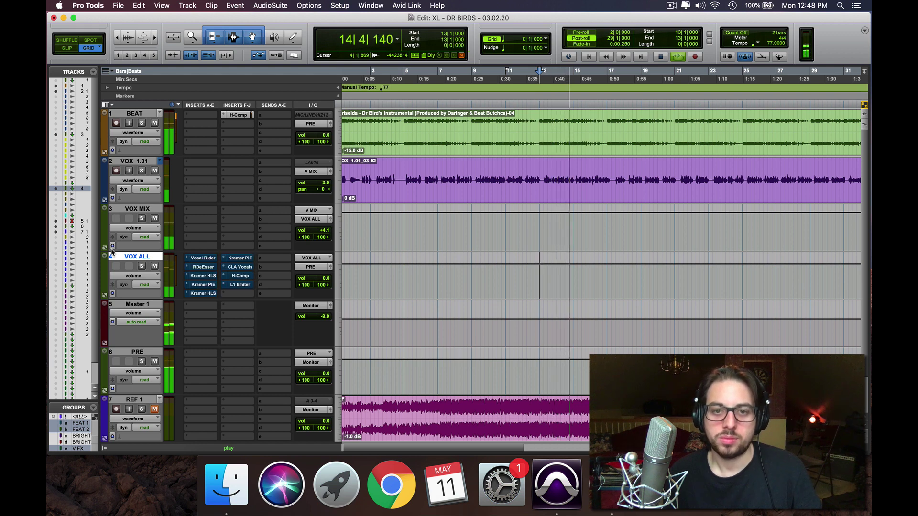
{"action": "key", "text": "shift+a"}
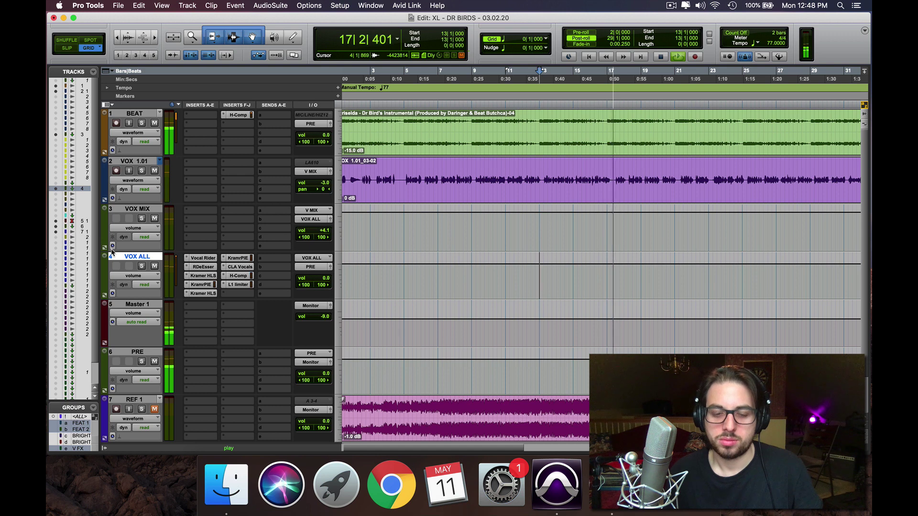
{"action": "key", "text": "alt+shift+a"}
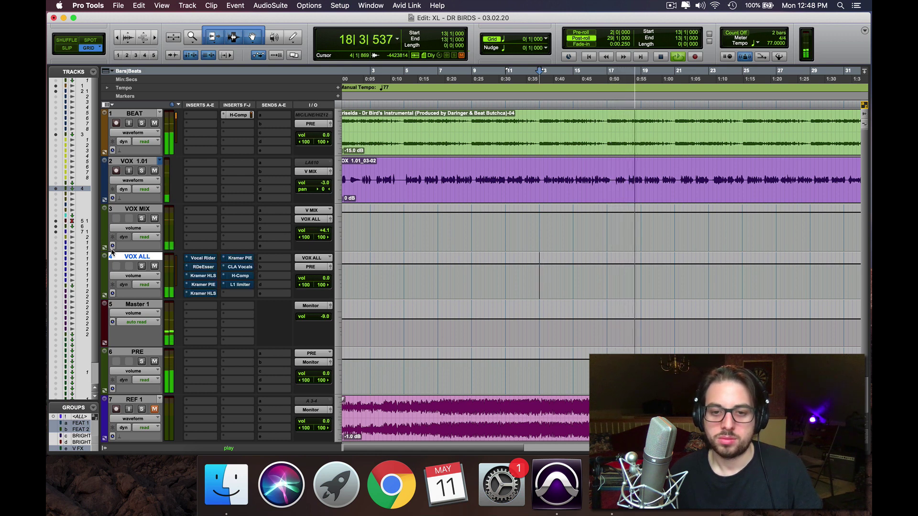
{"action": "key", "text": "alt+shift+a"}
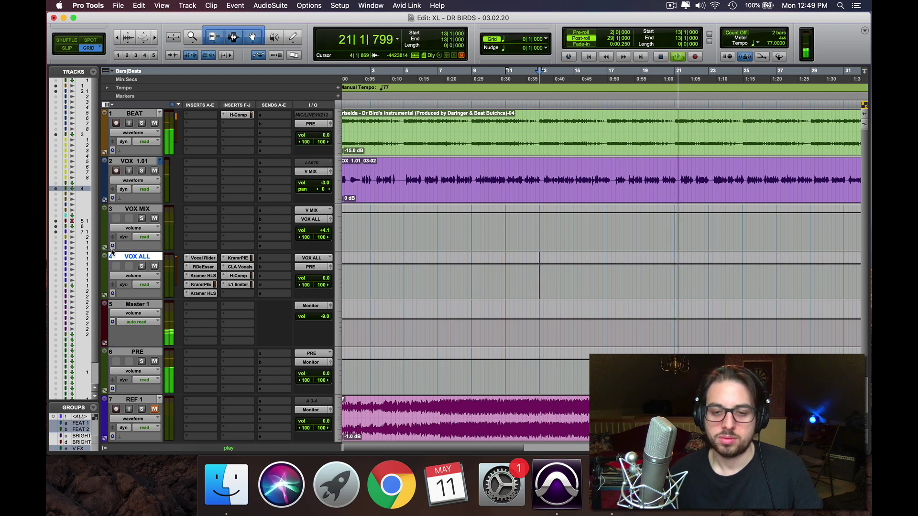
{"action": "key", "text": "shift+a"}
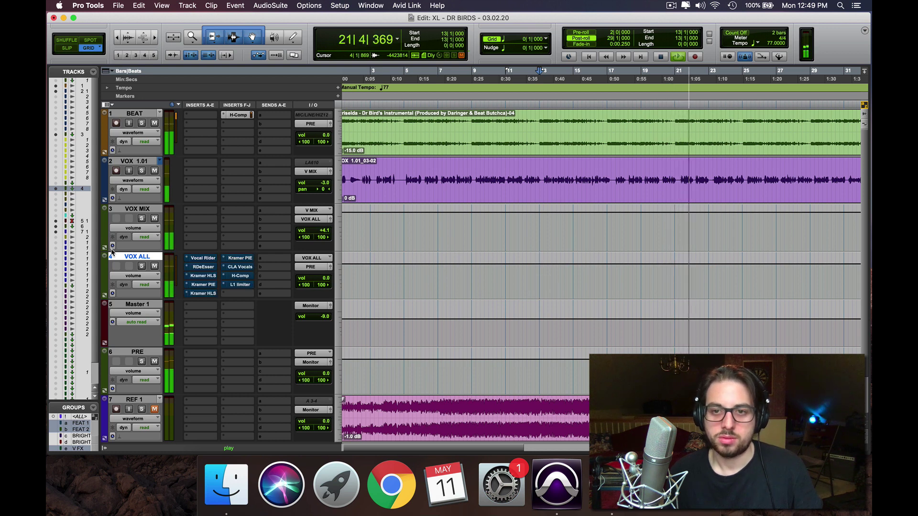
{"action": "key", "text": "shift+a"}
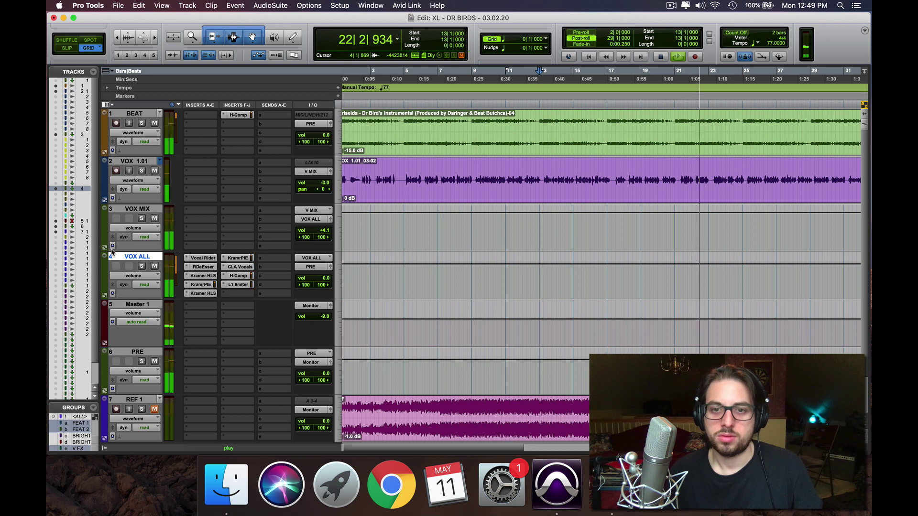
{"action": "key", "text": "space"}
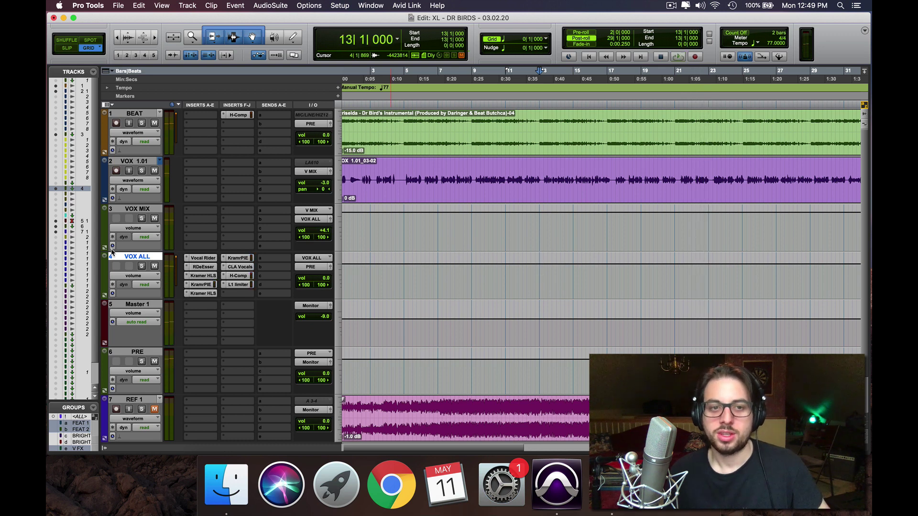